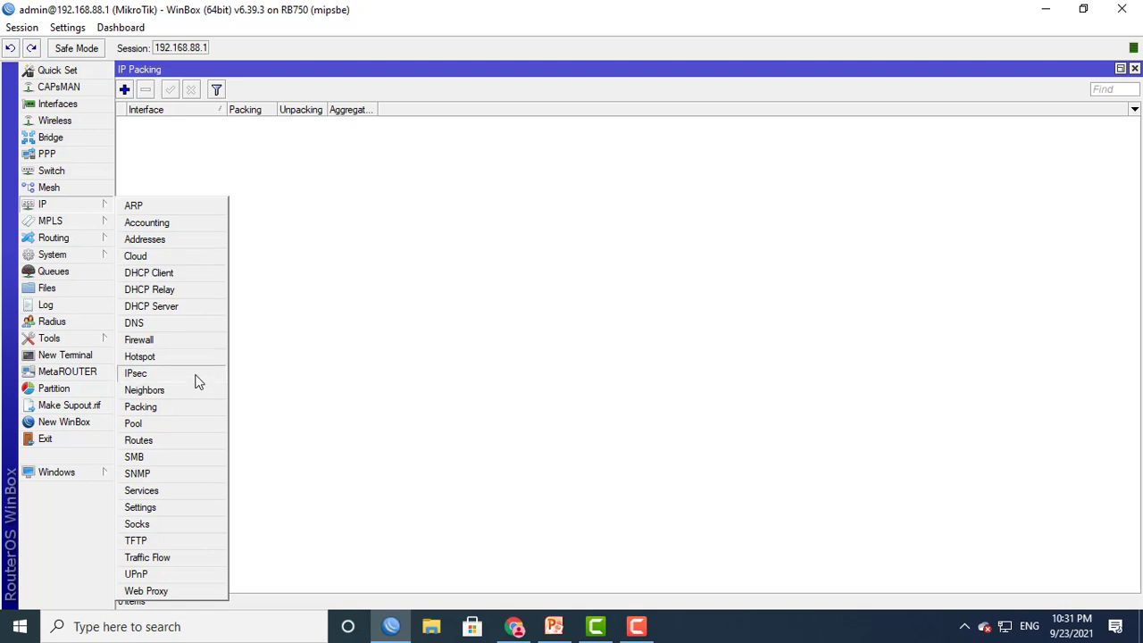
# - View the router's IP address list and close it
pyautogui.click(165, 243)
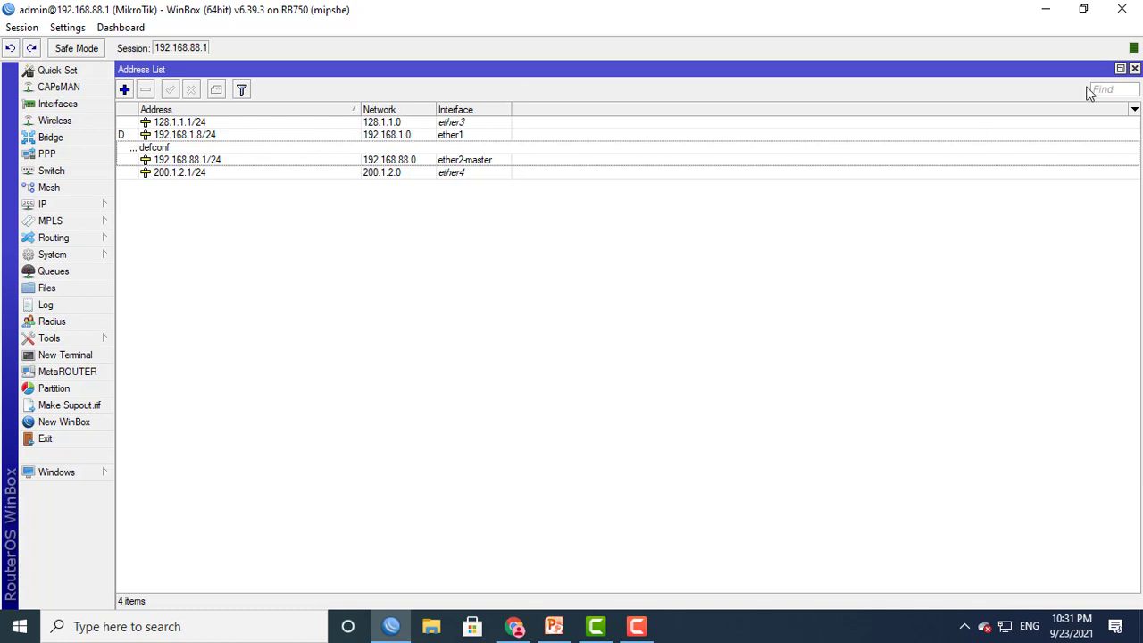
pyautogui.click(1134, 69)
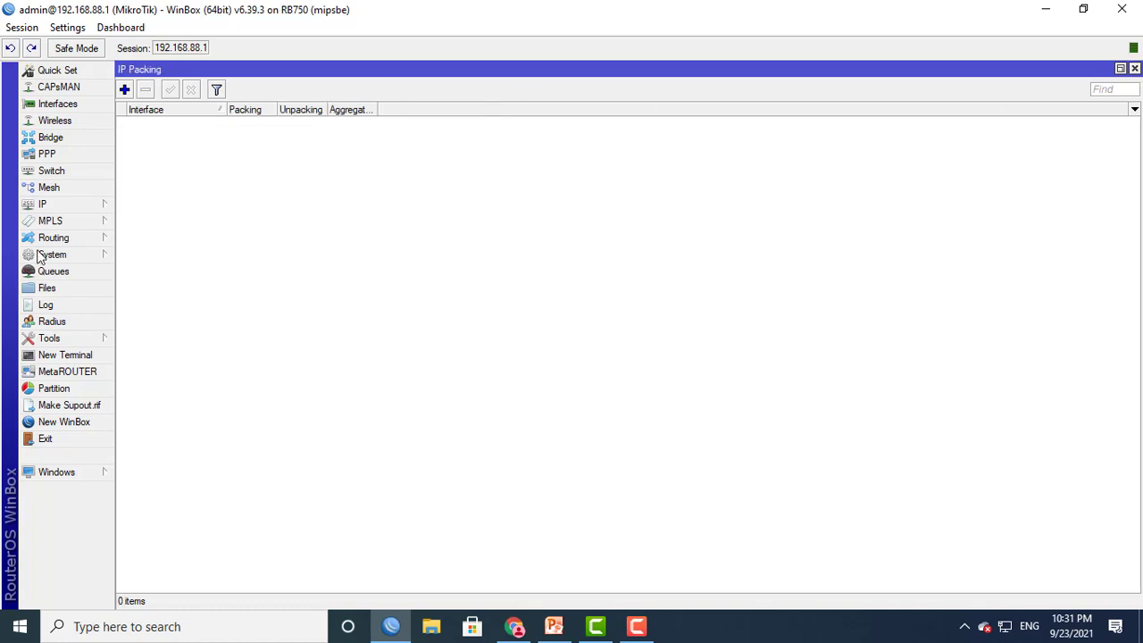
# - Open the IP service list, widen its Name column and select the ssh service
pyautogui.click(40, 208)
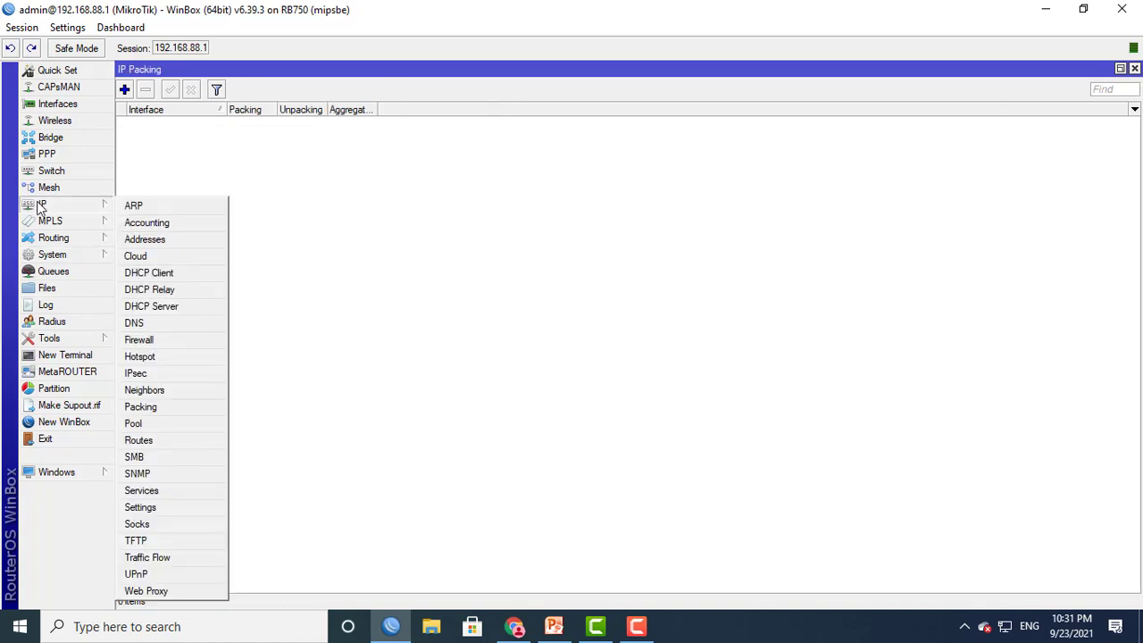
pyautogui.click(141, 491)
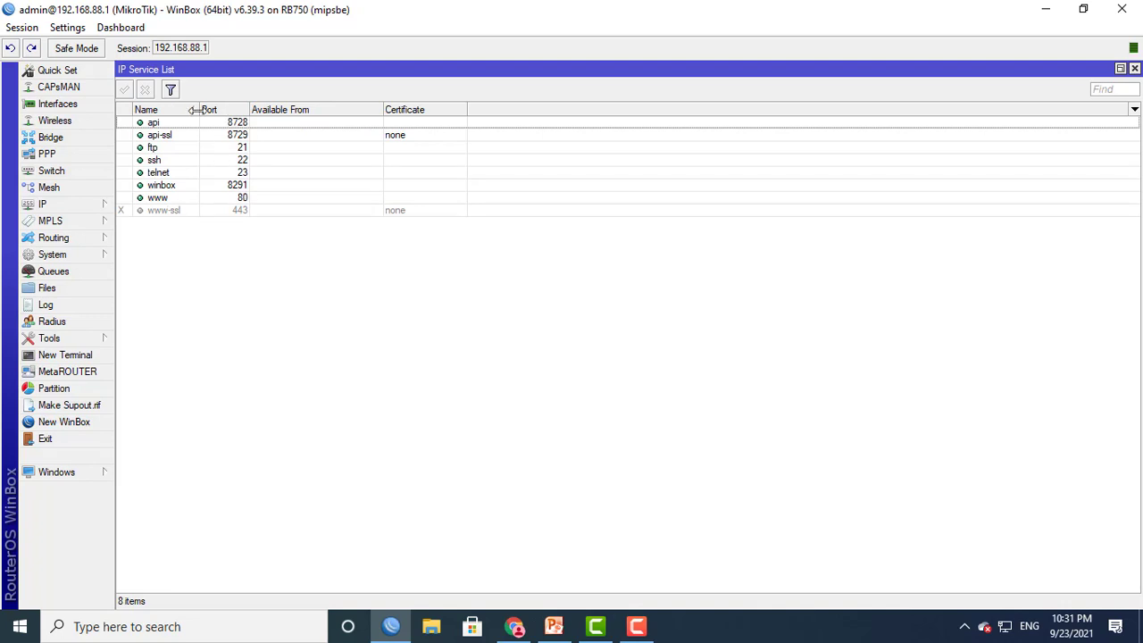
pyautogui.moveTo(194, 110); pyautogui.dragTo(319, 110)
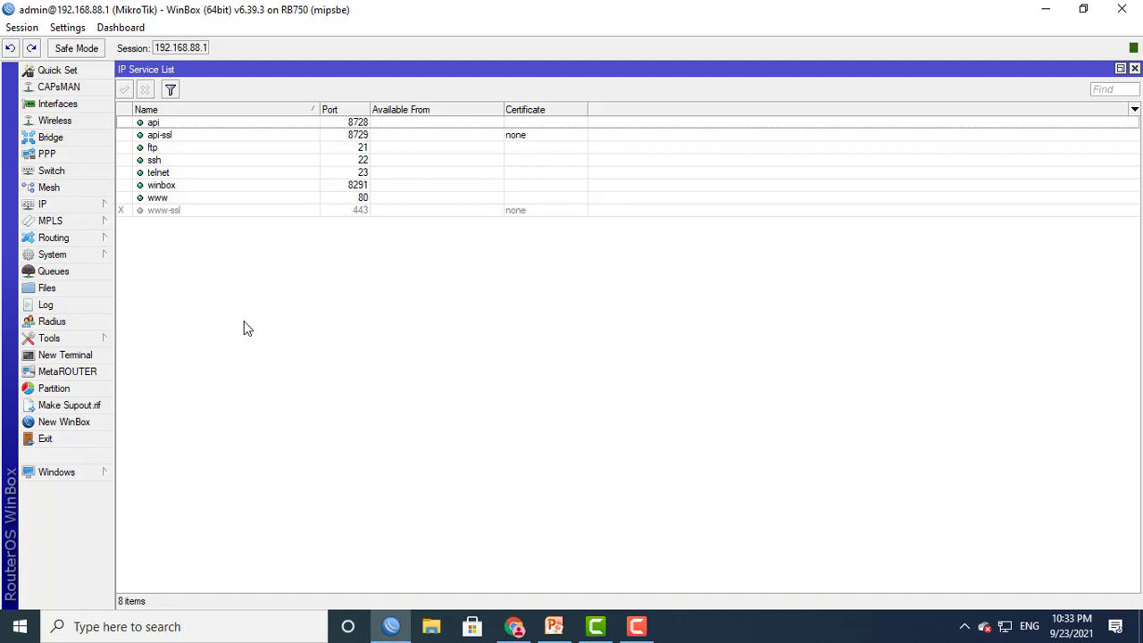
pyautogui.click(232, 162)
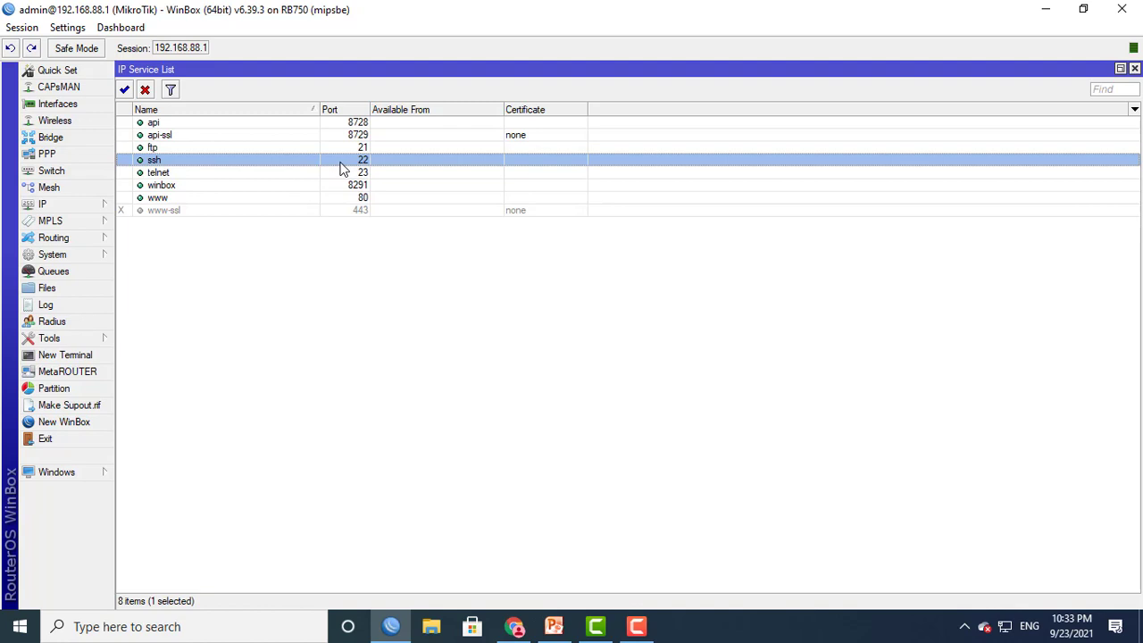
# - Launch PuTTY and connect to 192.168.88.1 over SSH on port 22, accepting the new host key
pyautogui.click(134, 628)
pyautogui.write('puty')
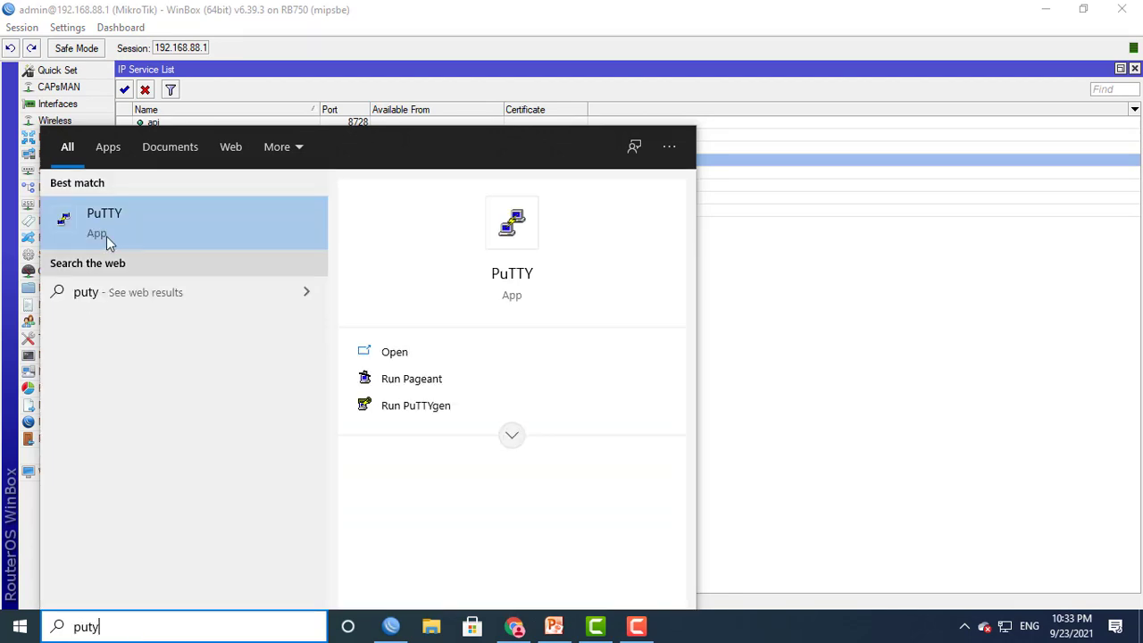
pyautogui.click(107, 237)
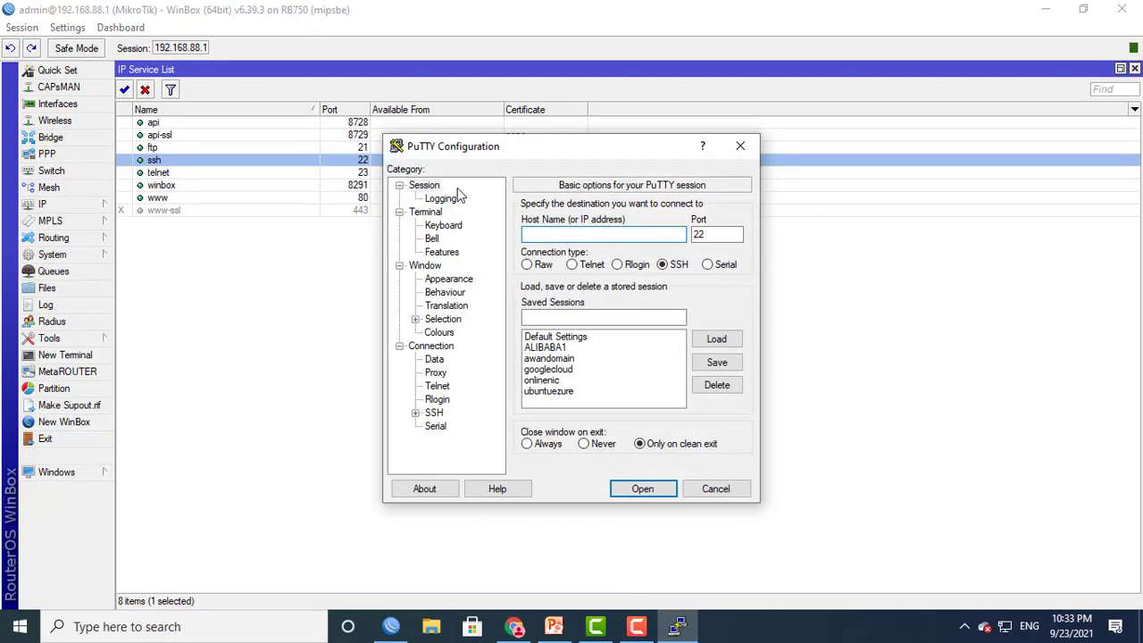
pyautogui.moveTo(497, 150); pyautogui.dragTo(336, 223)
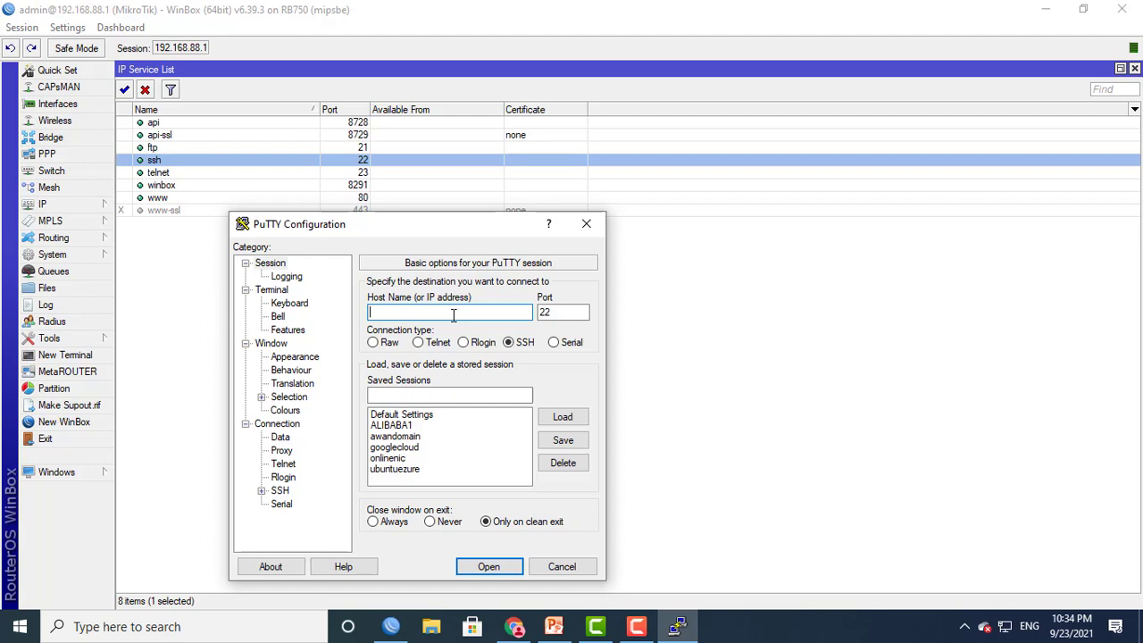
pyautogui.write('192.168.88.1')
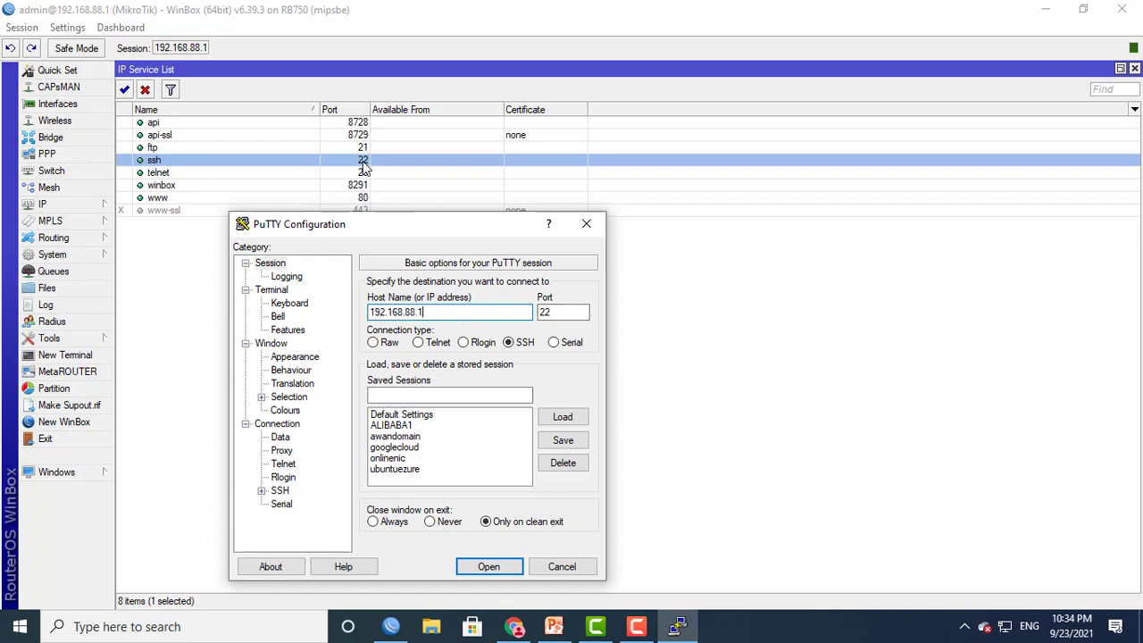
pyautogui.click(489, 566)
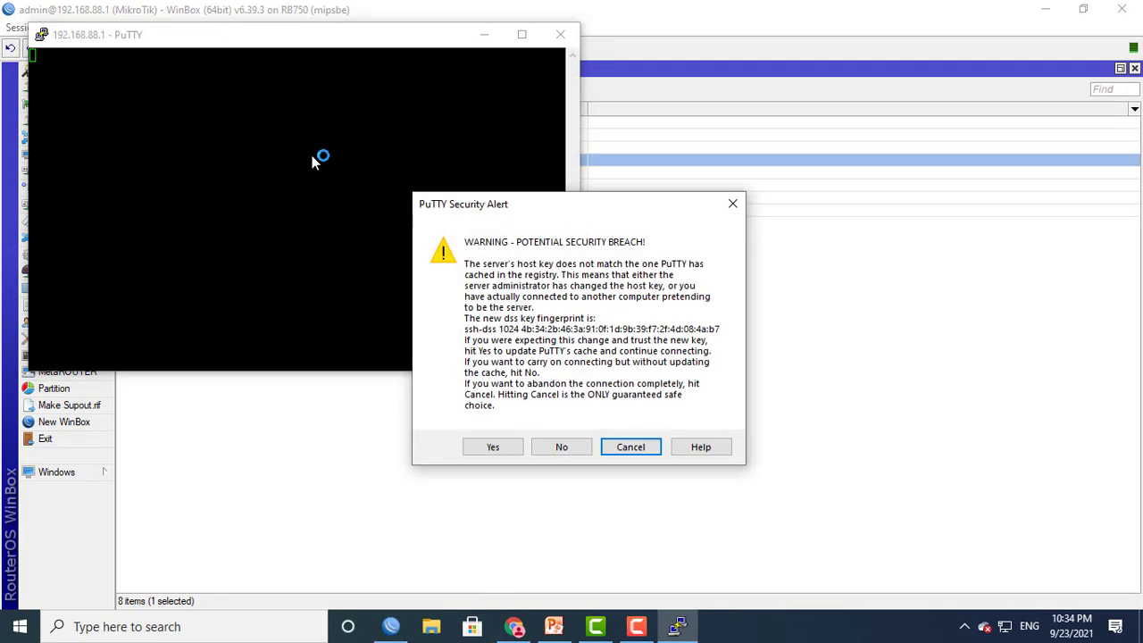
pyautogui.click(497, 451)
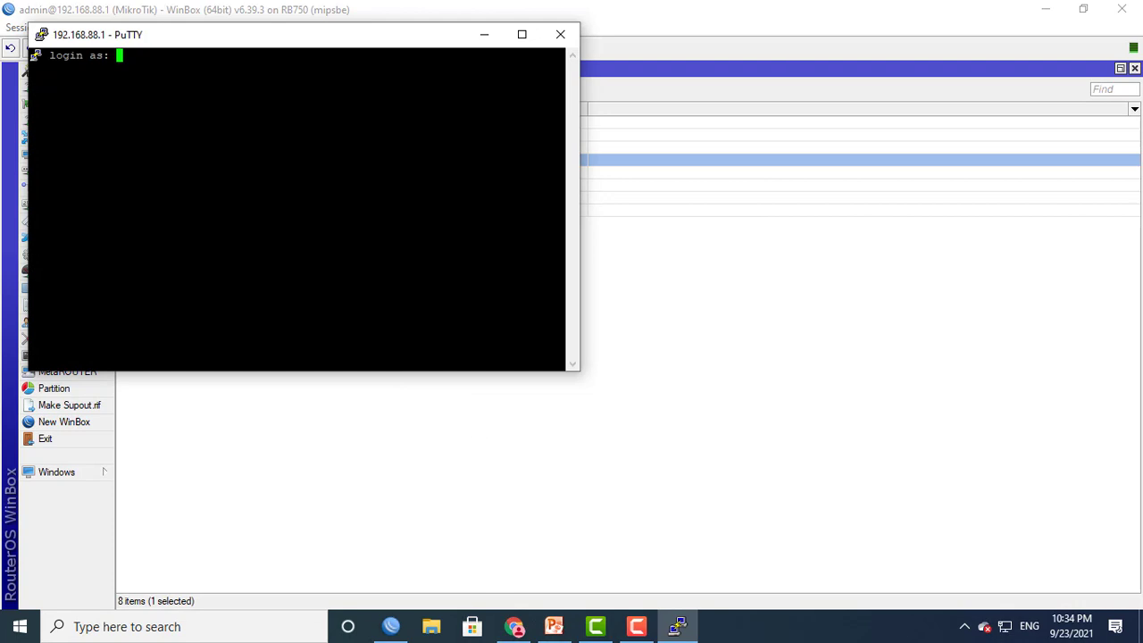
# - Log in to the router's SSH session as admin, and close the session
pyautogui.moveTo(191, 41); pyautogui.dragTo(296, 271)
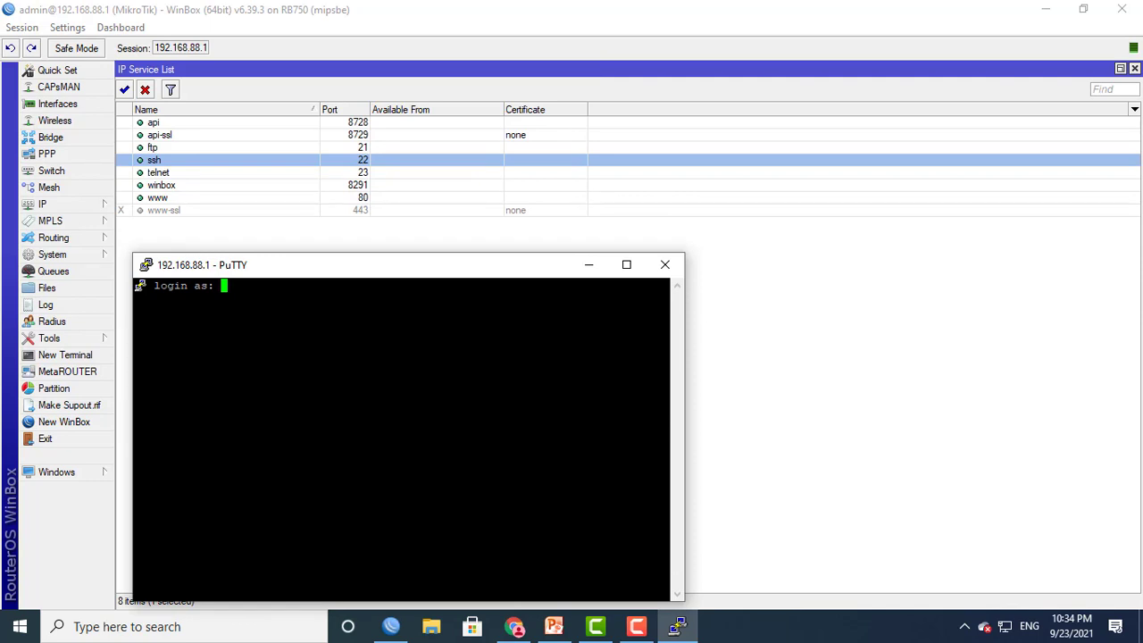
pyautogui.write('admin')
pyautogui.press('Return')
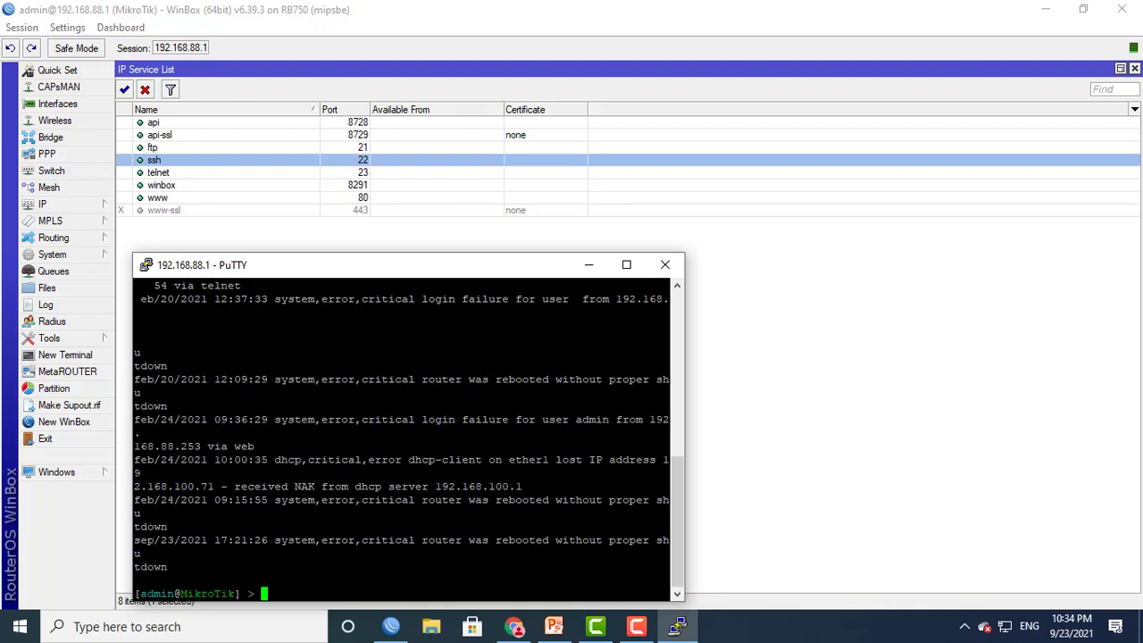
pyautogui.press('Return')
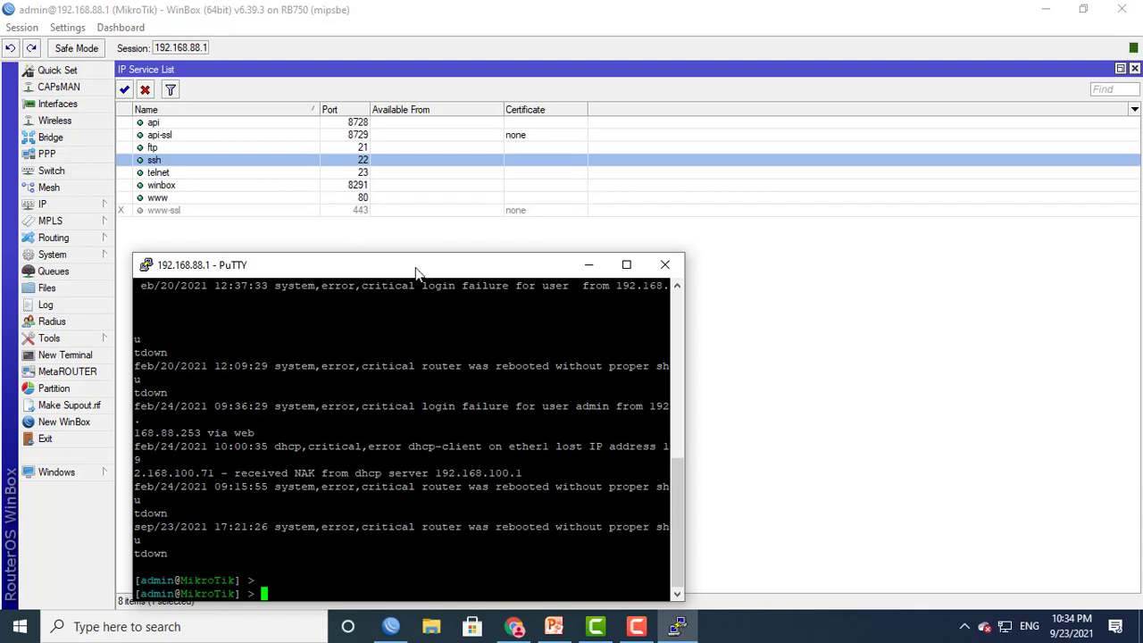
pyautogui.click(665, 265)
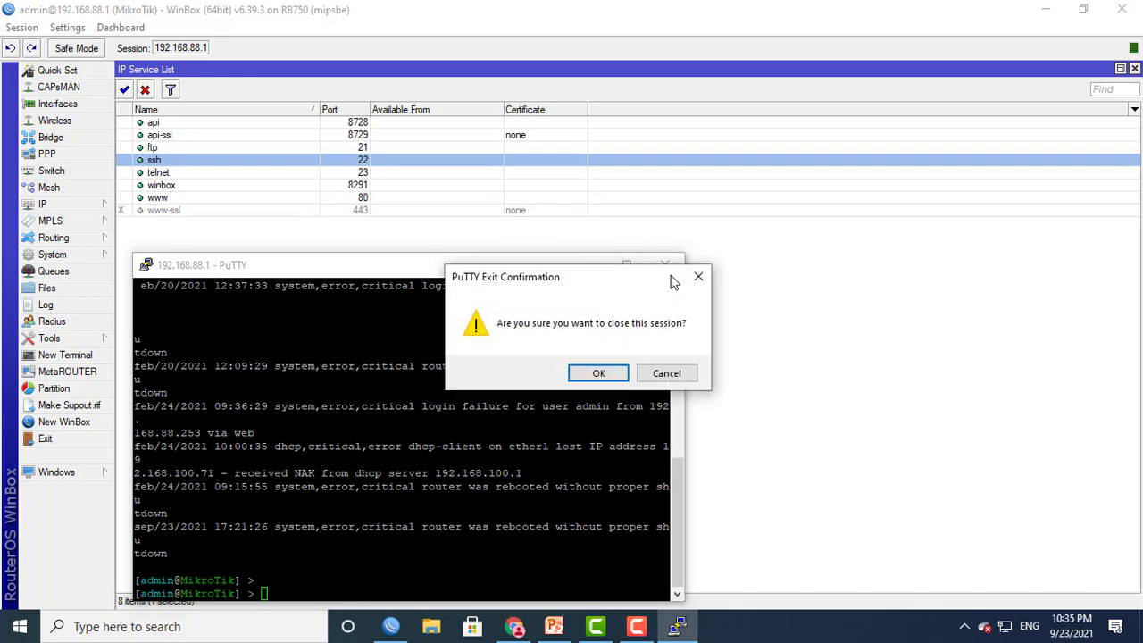
pyautogui.click(593, 374)
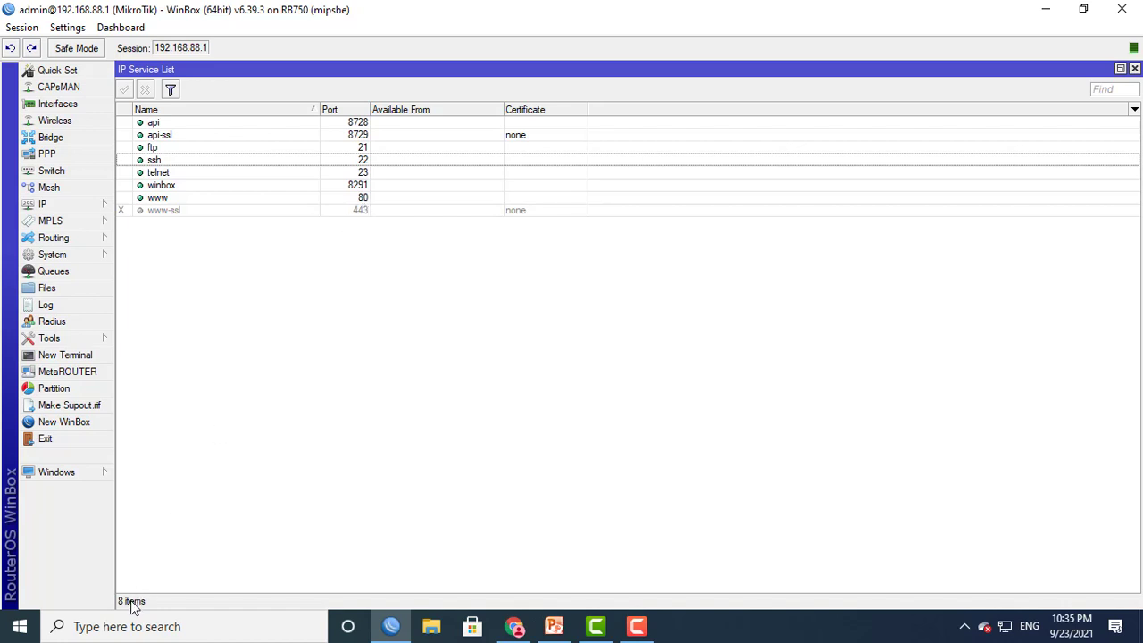
pyautogui.click(126, 627)
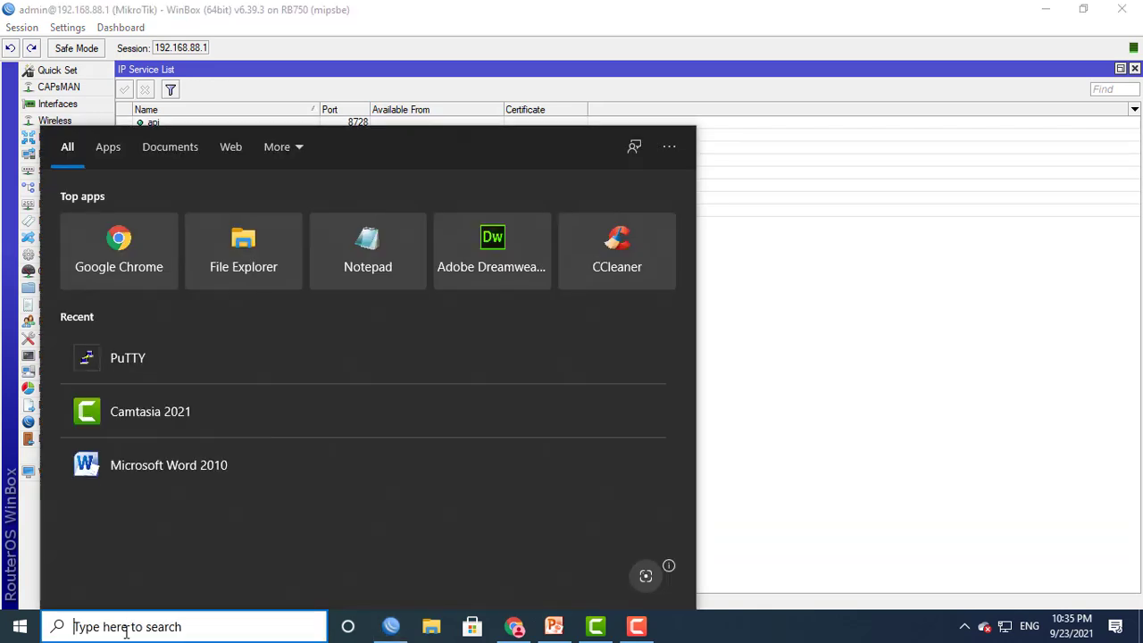
pyautogui.click(100, 265)
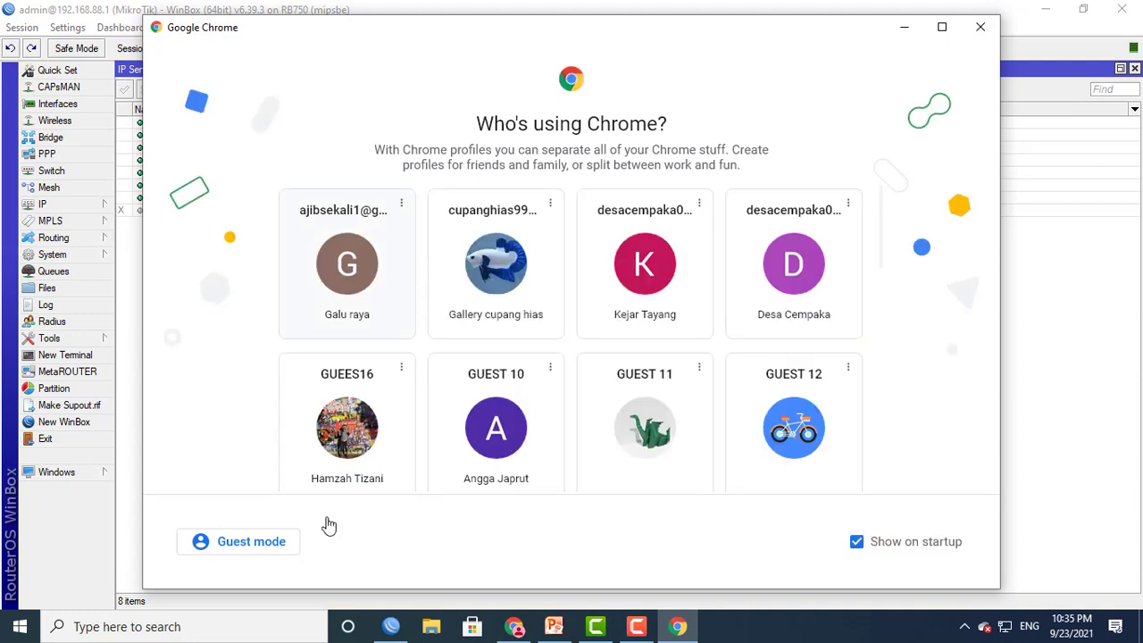
pyautogui.click(230, 542)
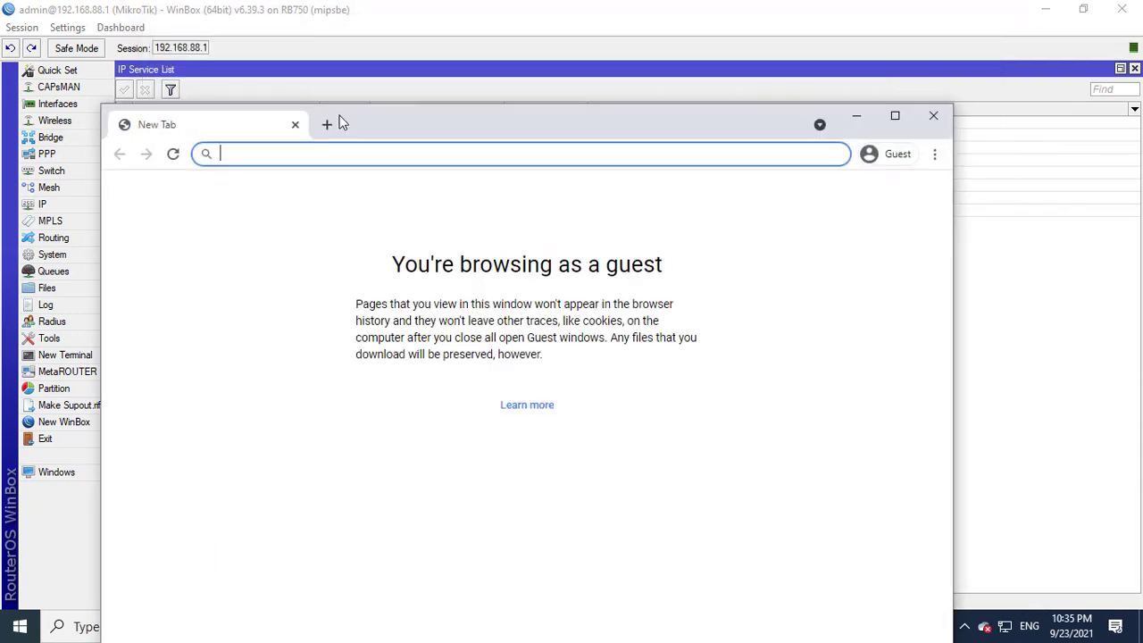
pyautogui.click(385, 81)
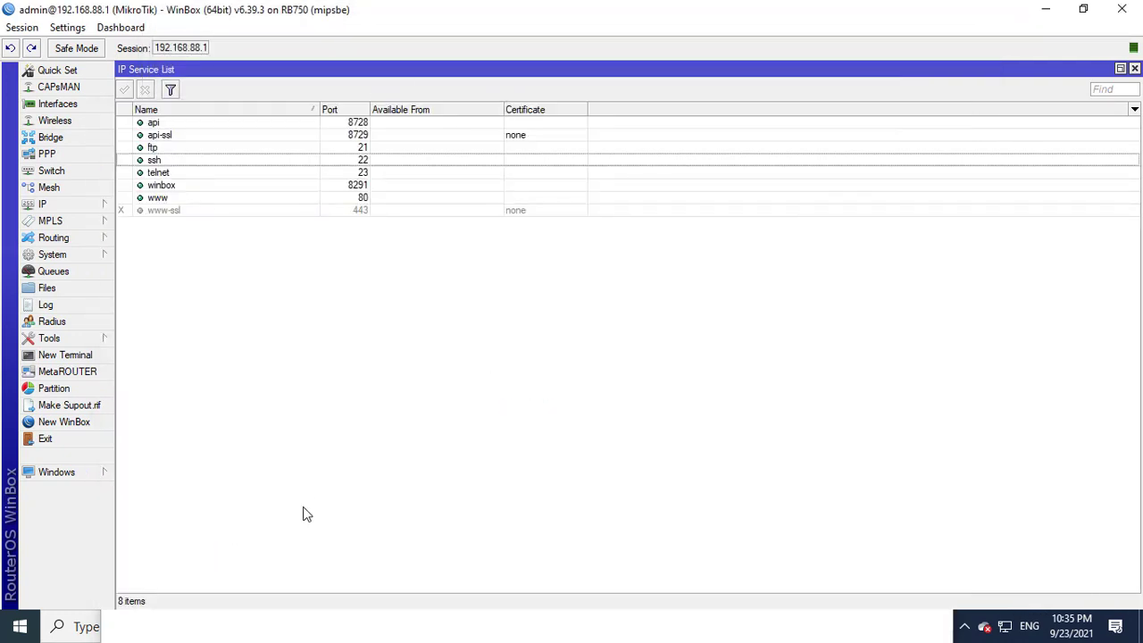
# - Launch Google Chrome and open a guest browsing window
pyautogui.click(98, 628)
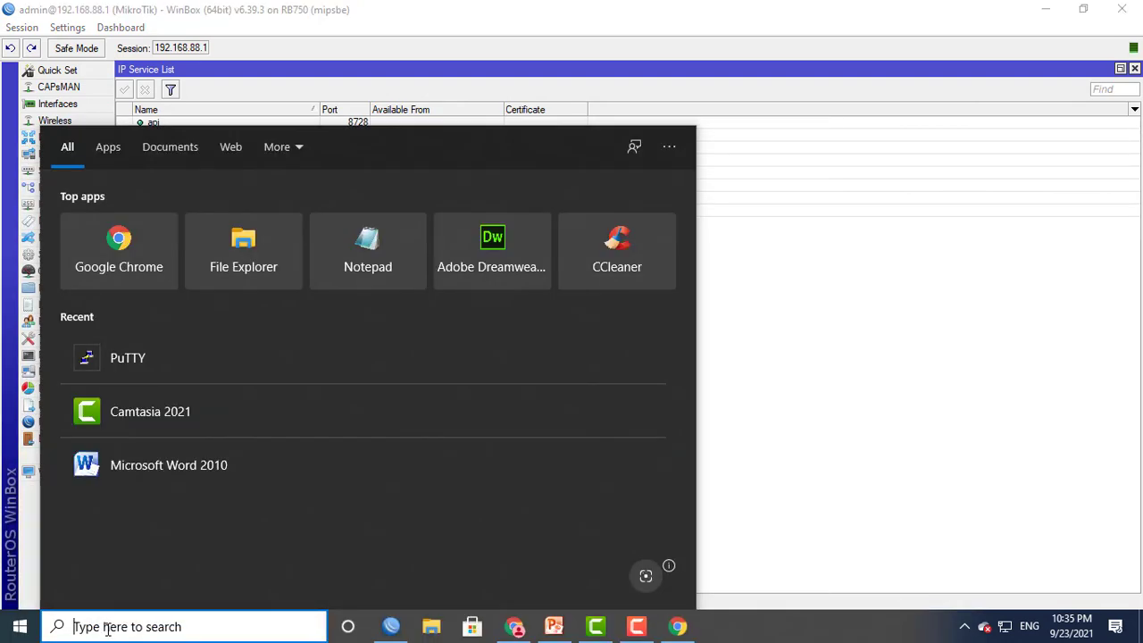
pyautogui.click(169, 274)
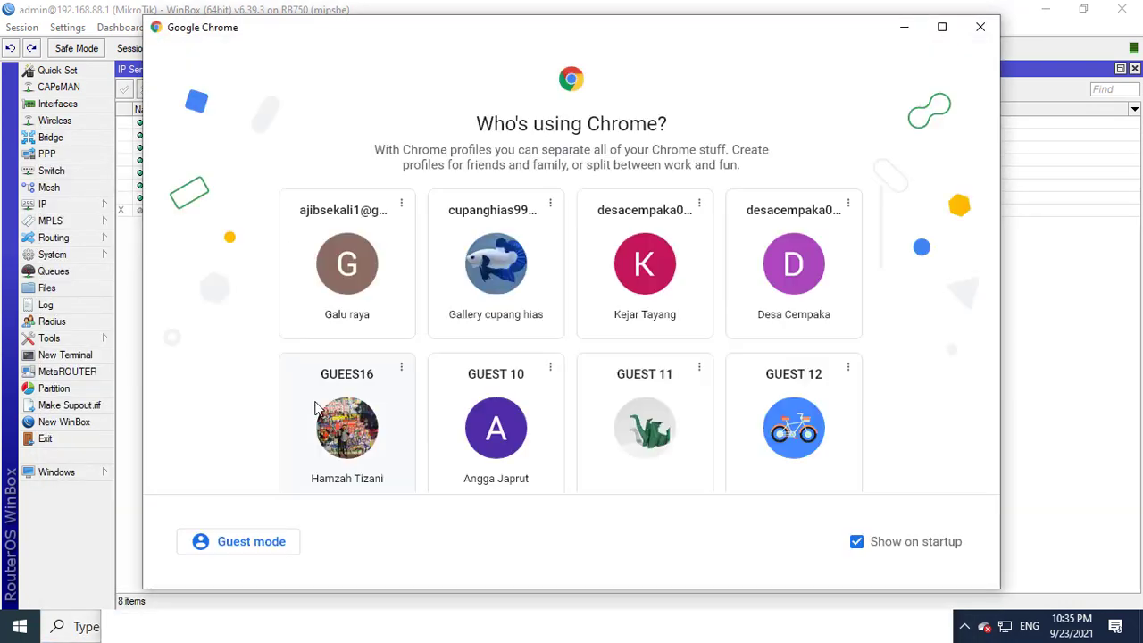
pyautogui.click(237, 542)
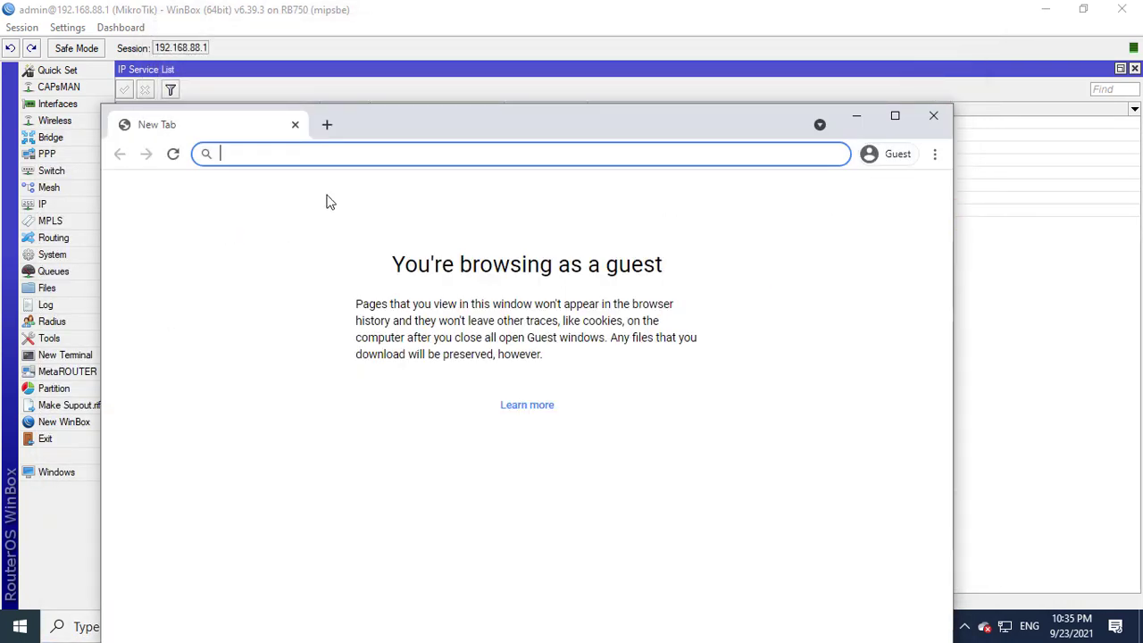
# - View the router's WebFig page at 192.168.88.1 in the guest window, and close the browser
pyautogui.write('1')
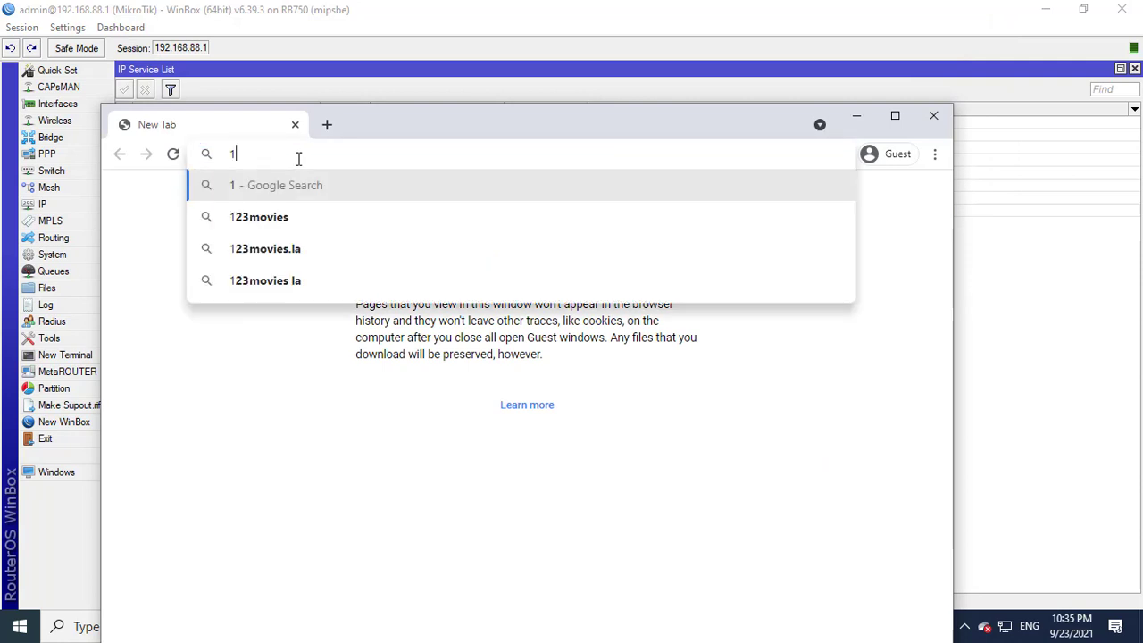
pyautogui.write('92.168')
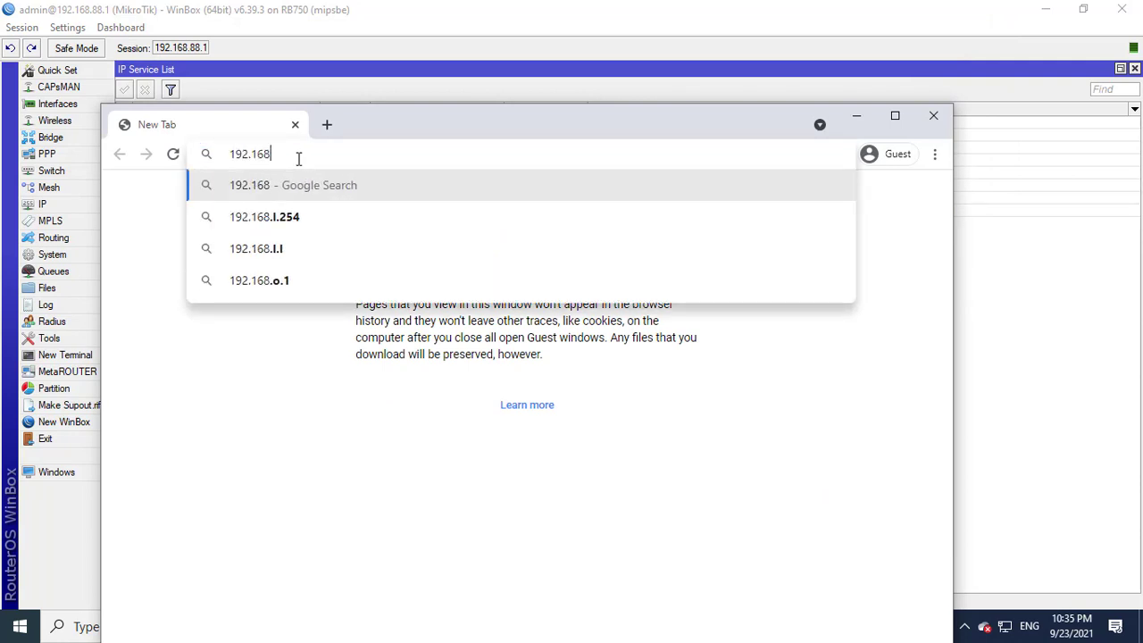
pyautogui.write('.1.')
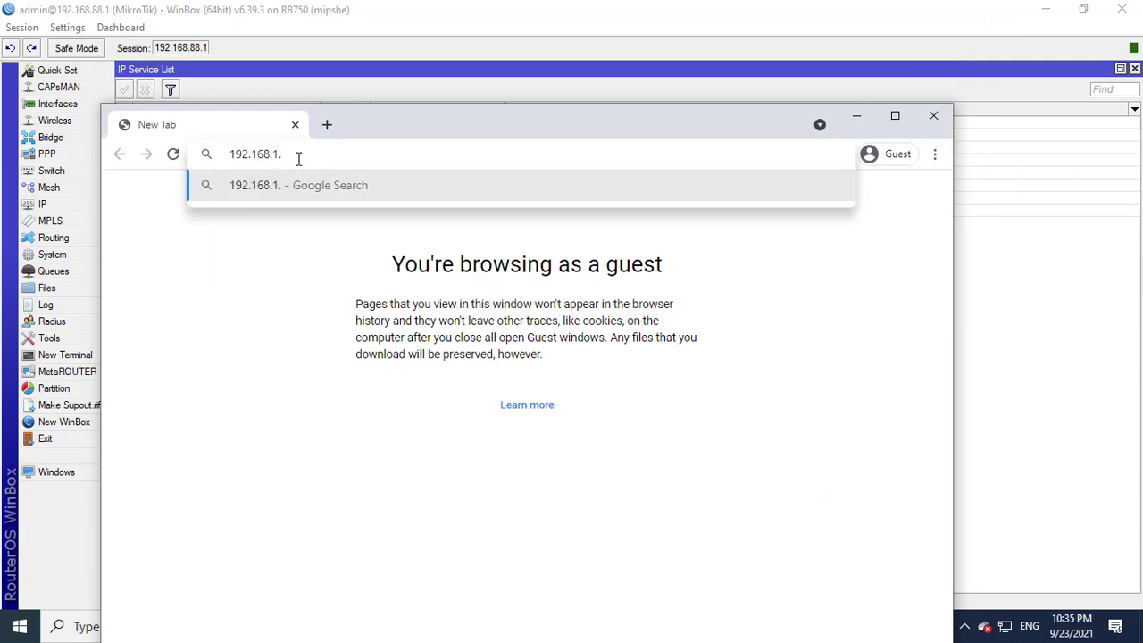
pyautogui.write('88')
pyautogui.press('Return')
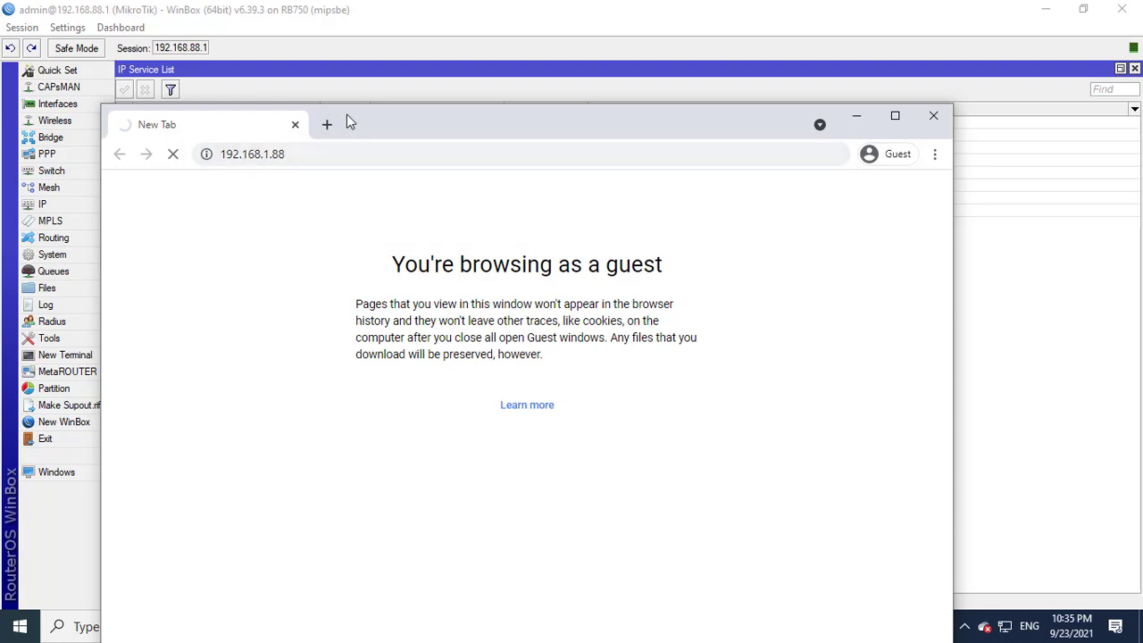
pyautogui.moveTo(264, 154); pyautogui.dragTo(323, 153)
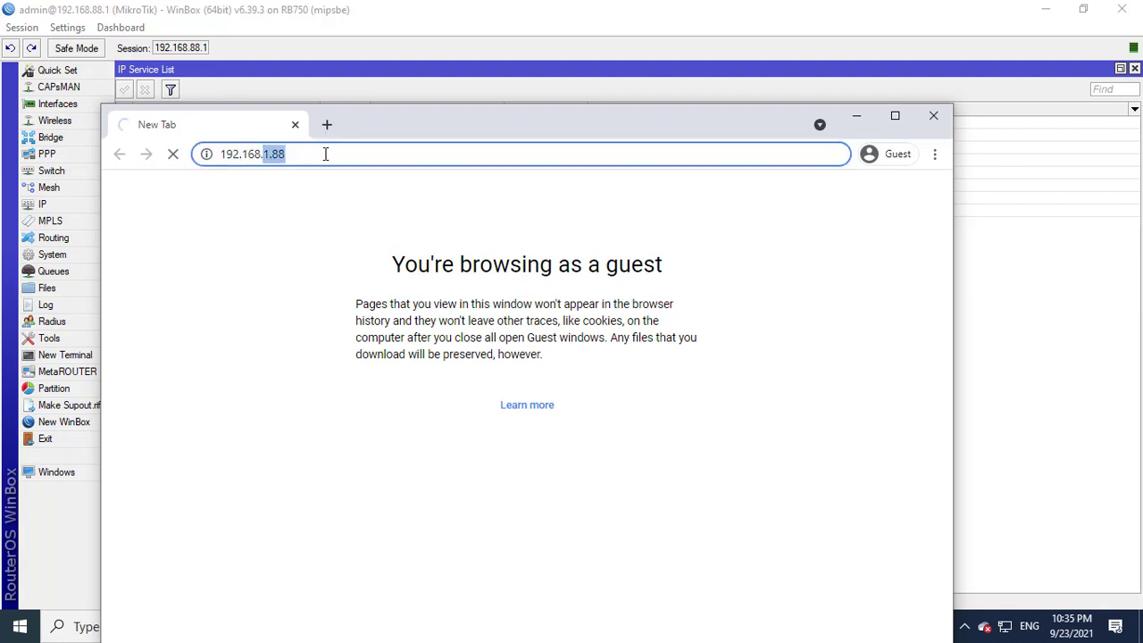
pyautogui.write('88.1')
pyautogui.press('Return')
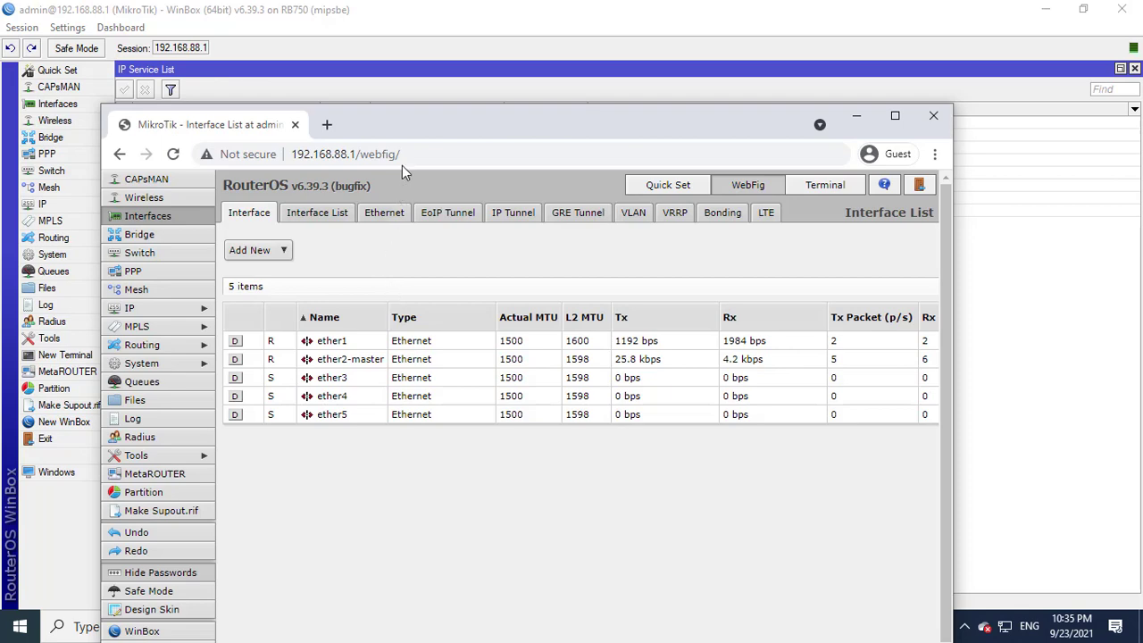
pyautogui.moveTo(401, 120); pyautogui.dragTo(570, 54)
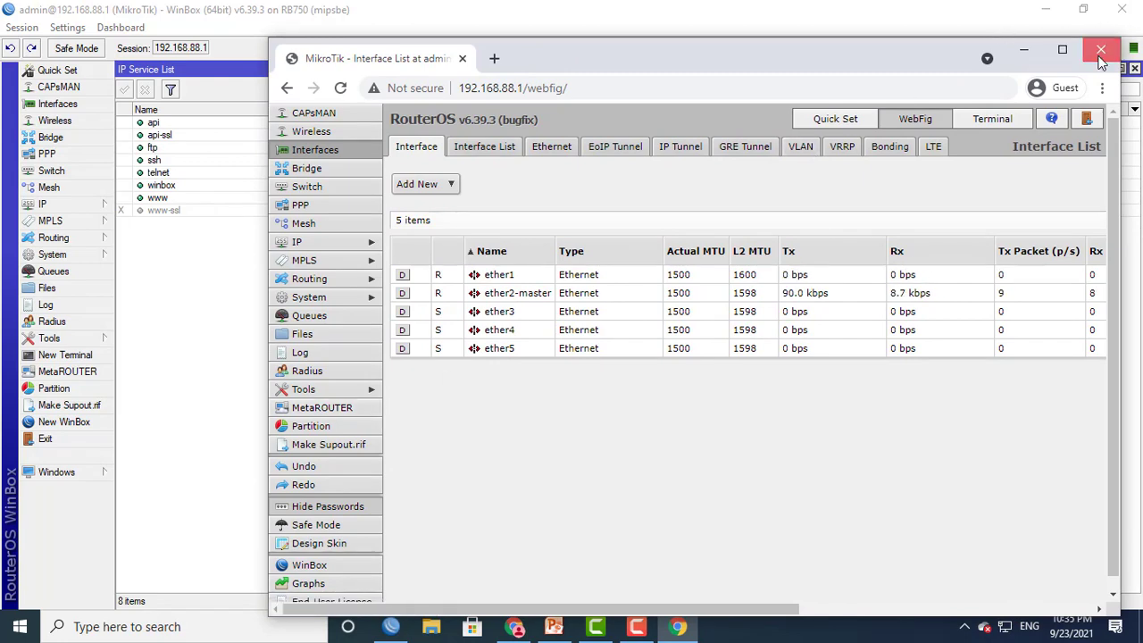
pyautogui.click(1100, 55)
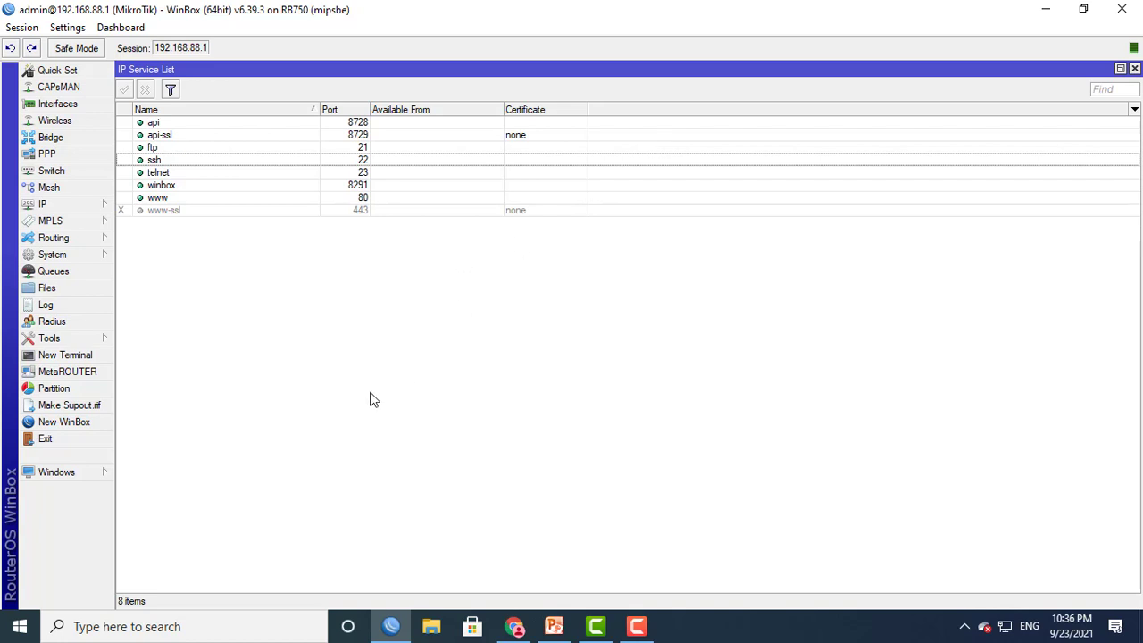
pyautogui.click(89, 261)
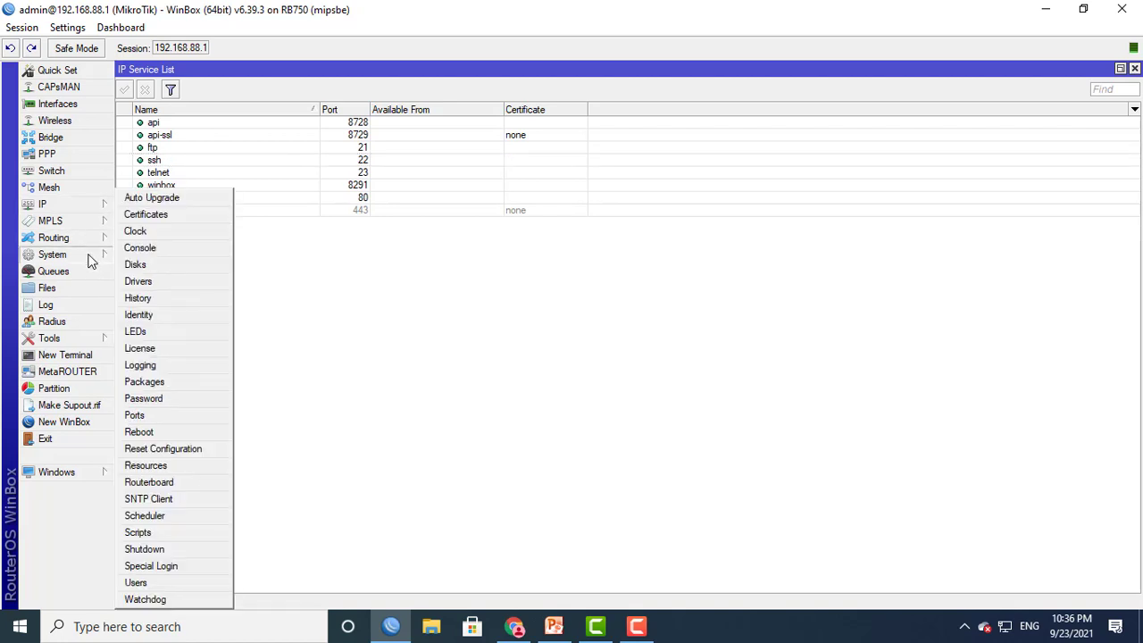
pyautogui.click(136, 585)
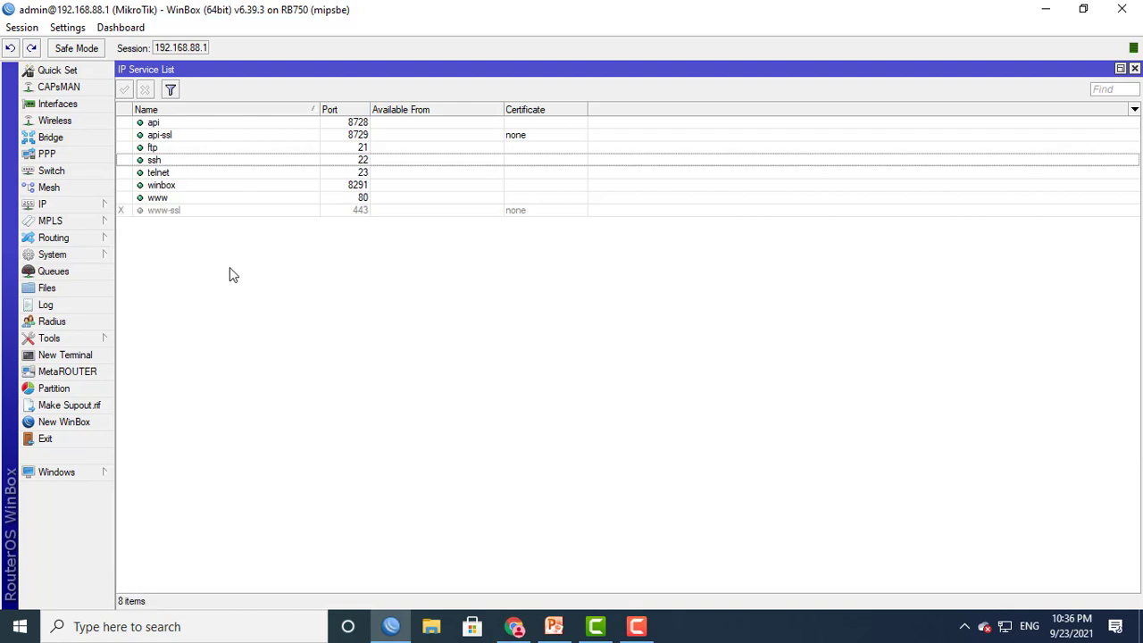
pyautogui.click(103, 204)
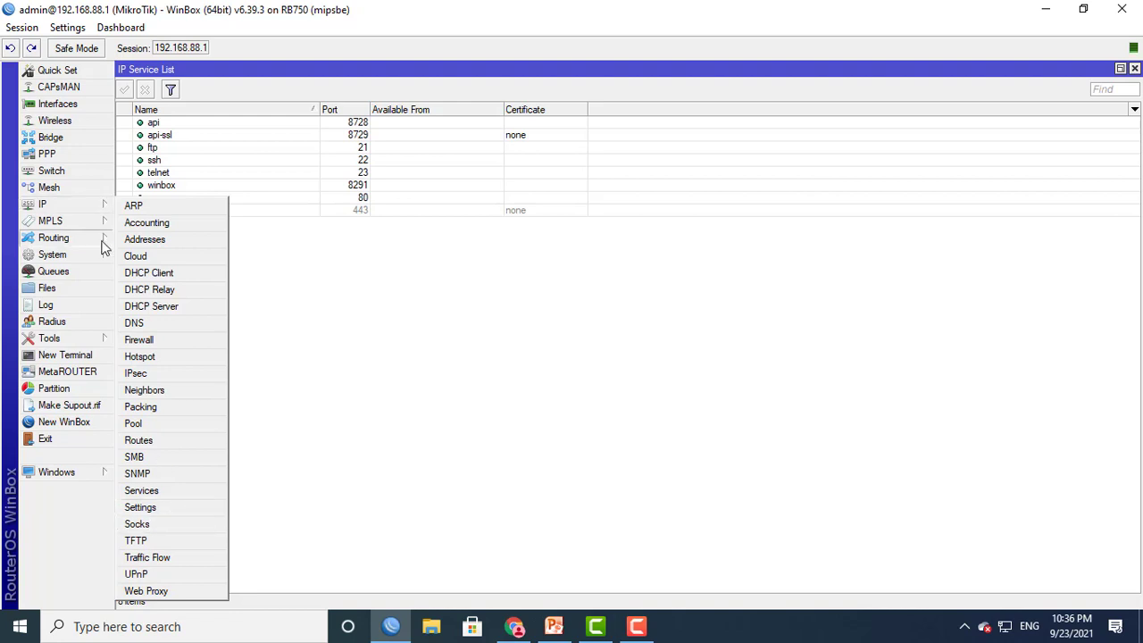
# - Examine the admin user's settings and password change dialog in the system user list, and close them without changes
pyautogui.click(142, 192)
pyautogui.click(77, 257)
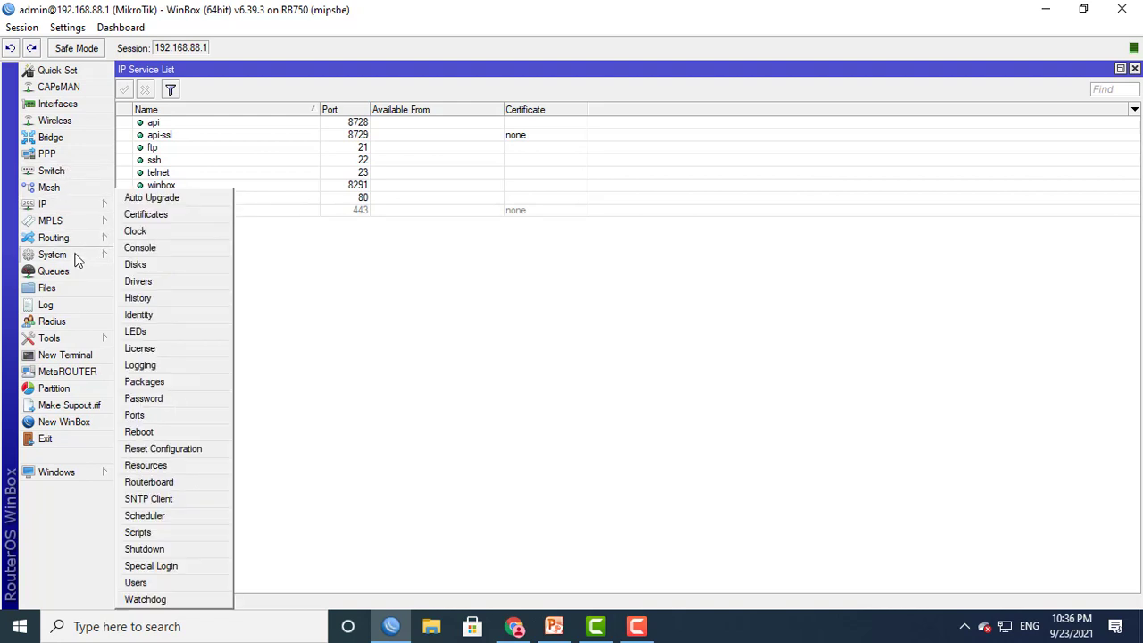
pyautogui.click(136, 583)
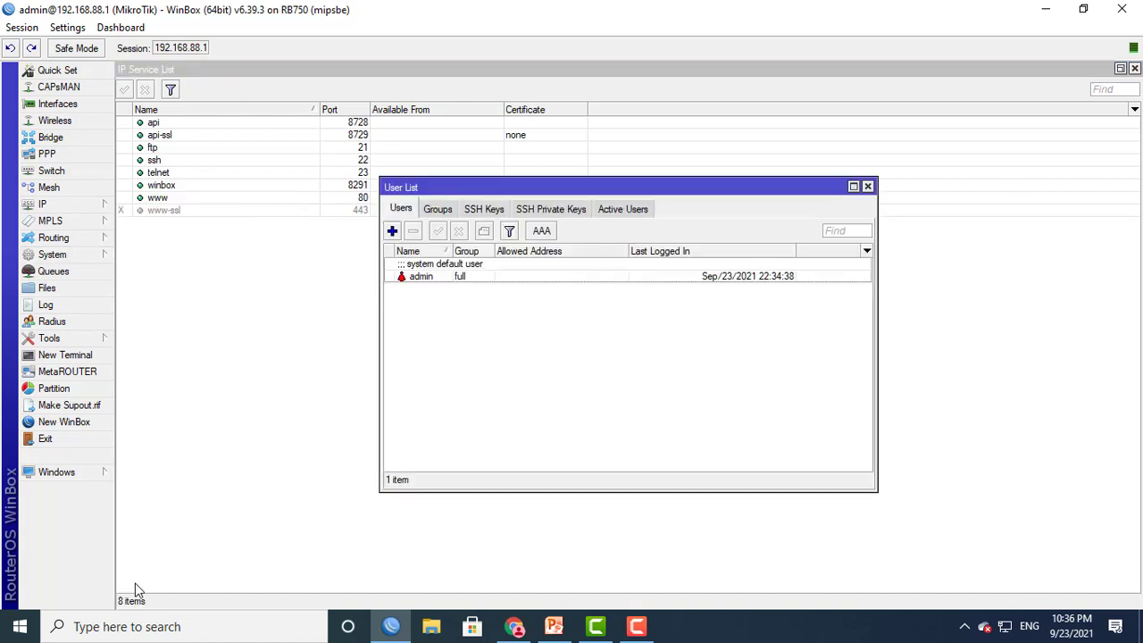
pyautogui.doubleClick(446, 279)
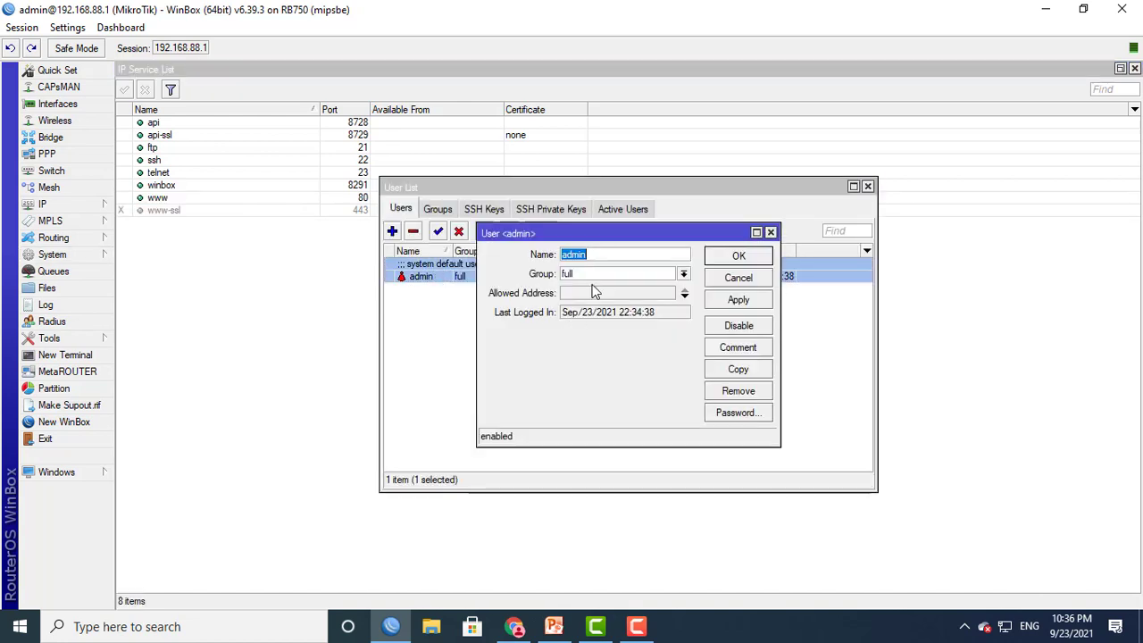
pyautogui.click(740, 413)
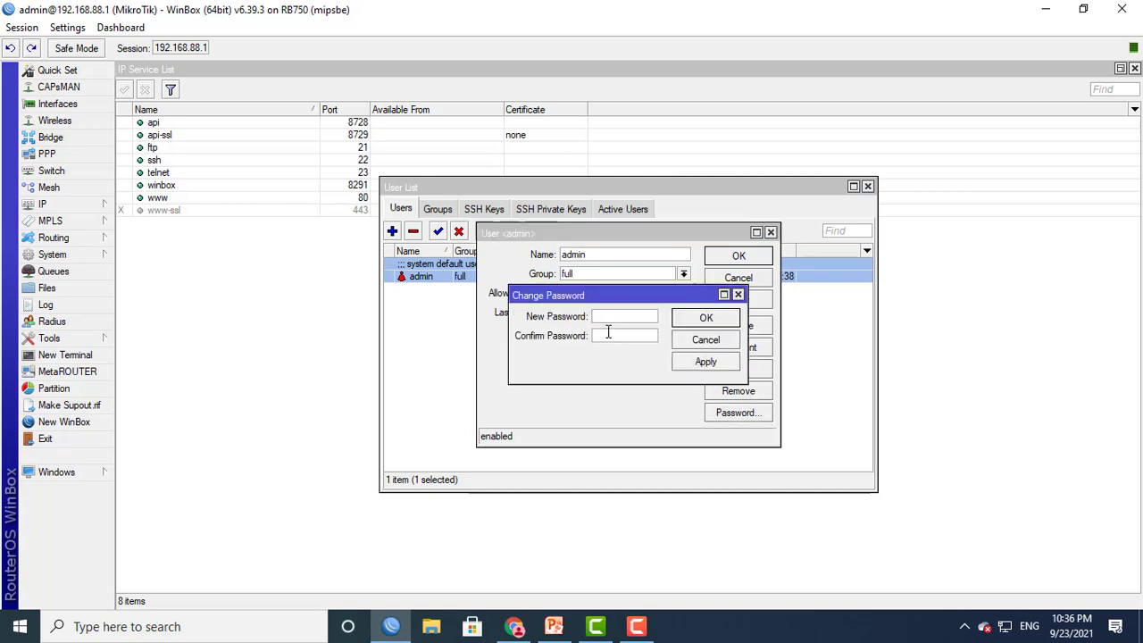
pyautogui.click(695, 346)
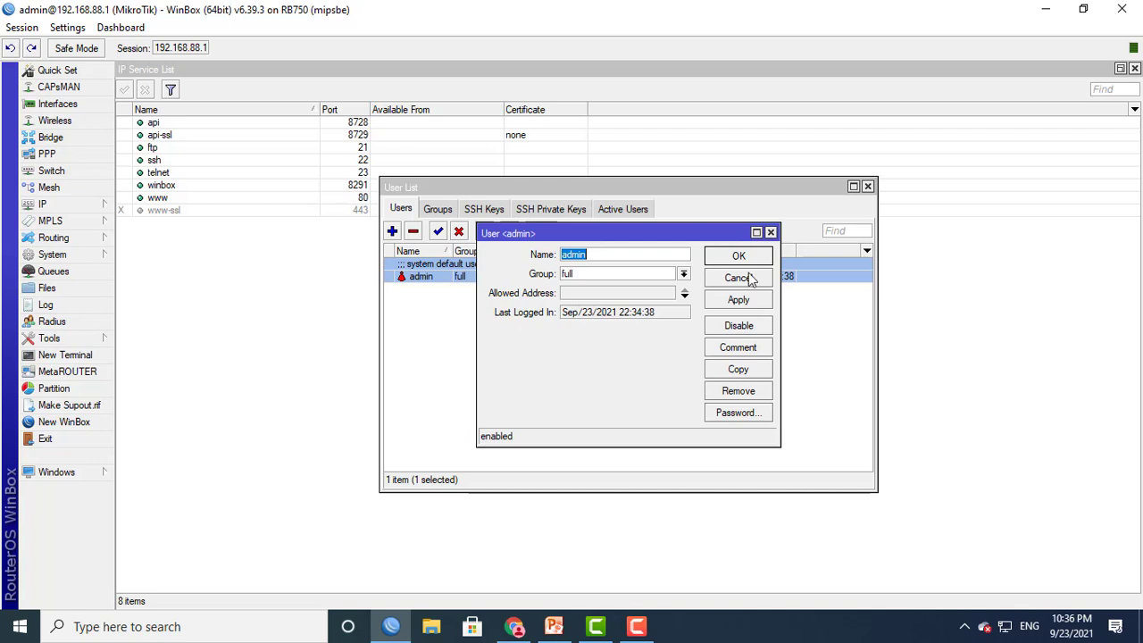
pyautogui.click(770, 232)
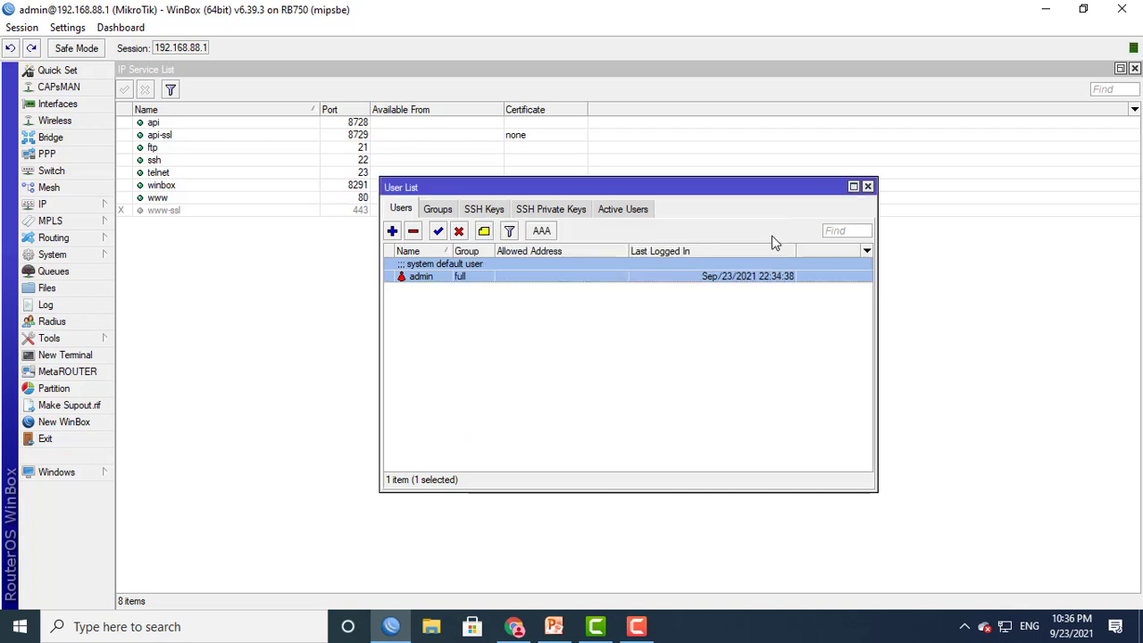
pyautogui.click(867, 186)
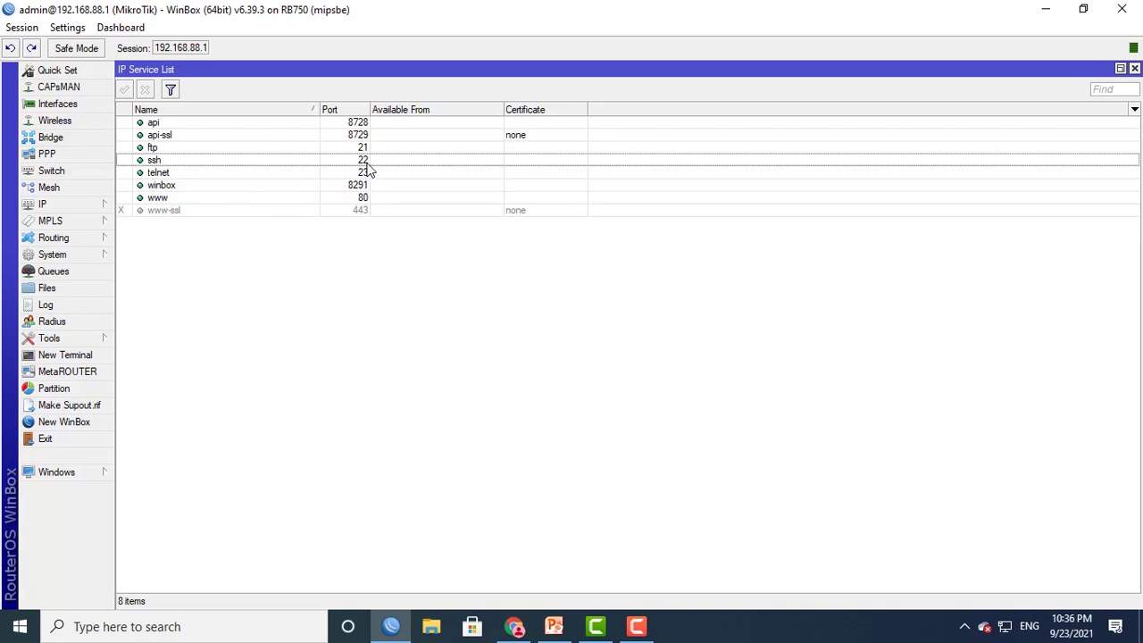
# - Disable the ssh service, and try an SSH connection to 192.168.88.1 on port 22 with PuTTY
pyautogui.click(123, 161)
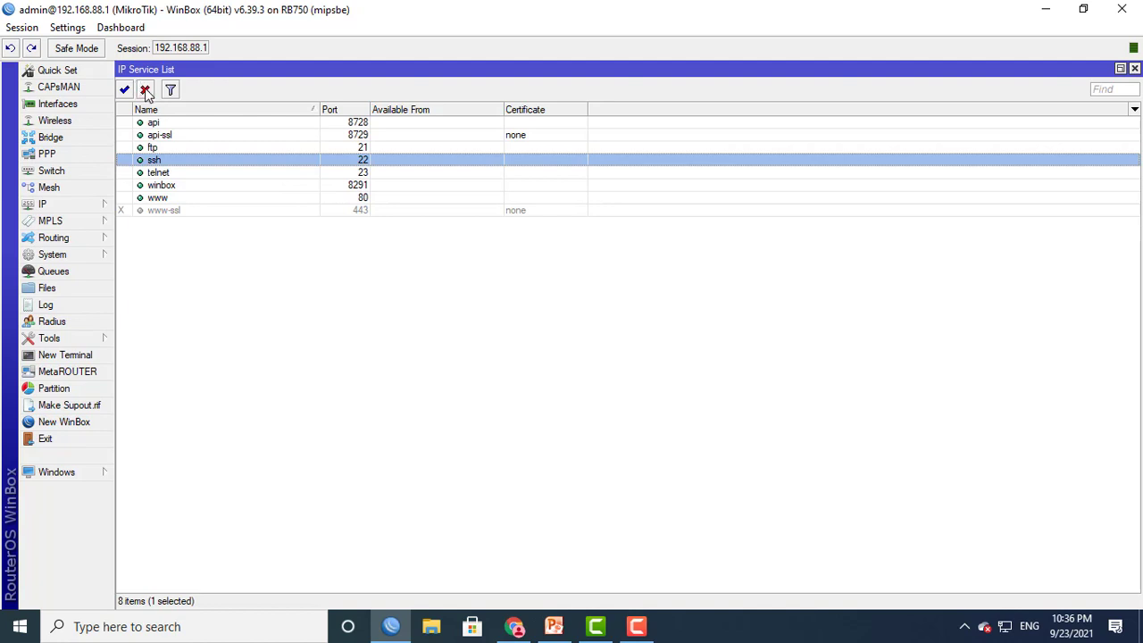
pyautogui.click(145, 91)
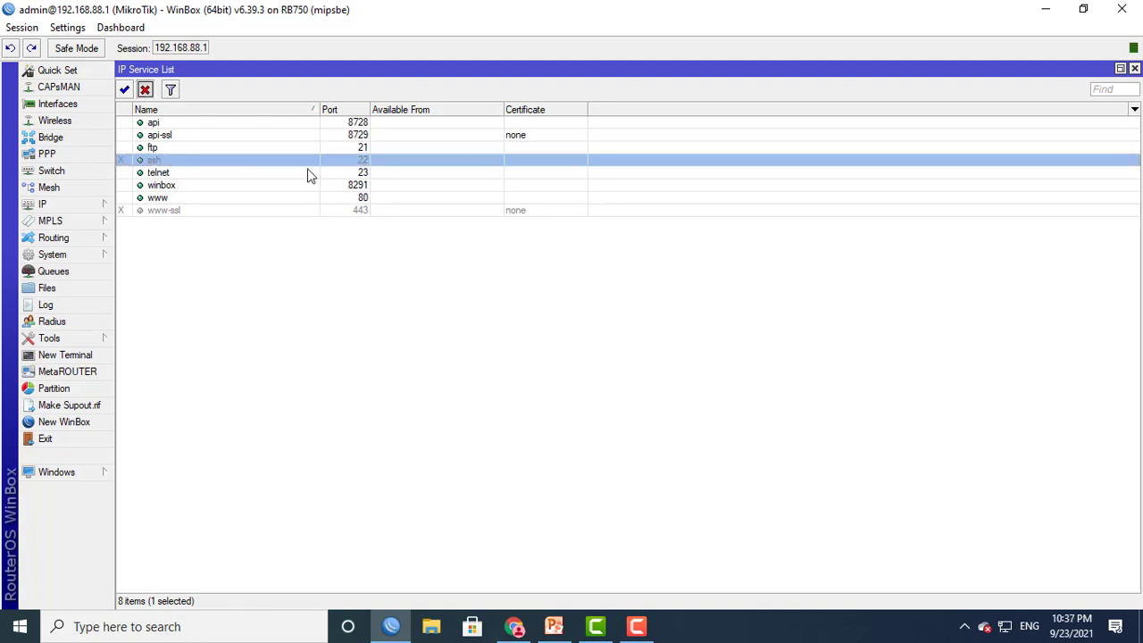
pyautogui.click(159, 630)
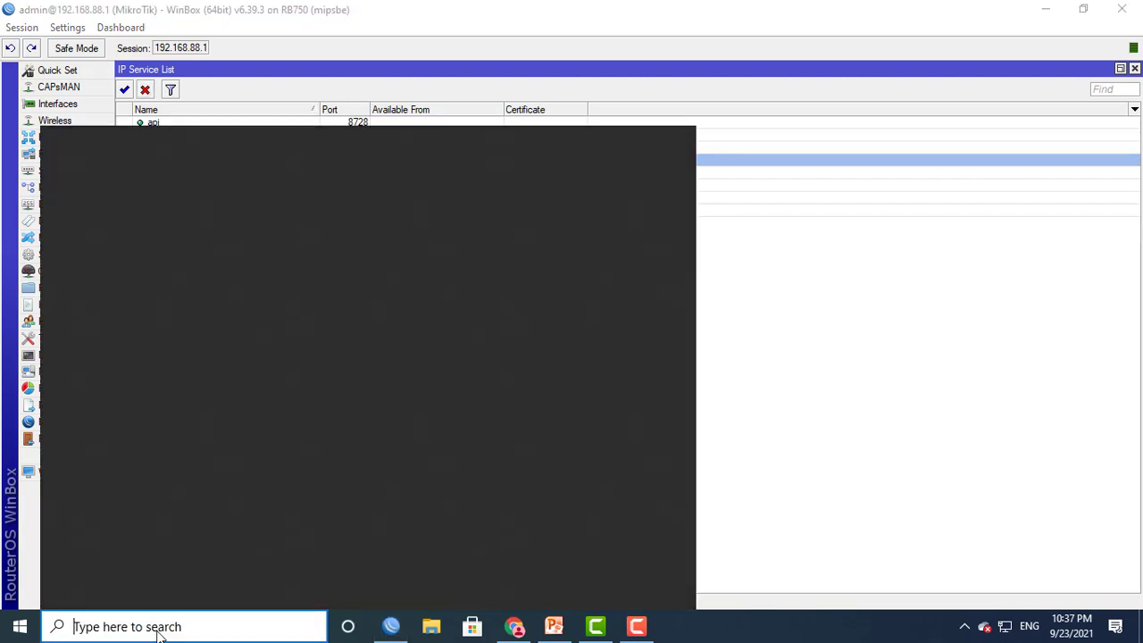
pyautogui.write('puty')
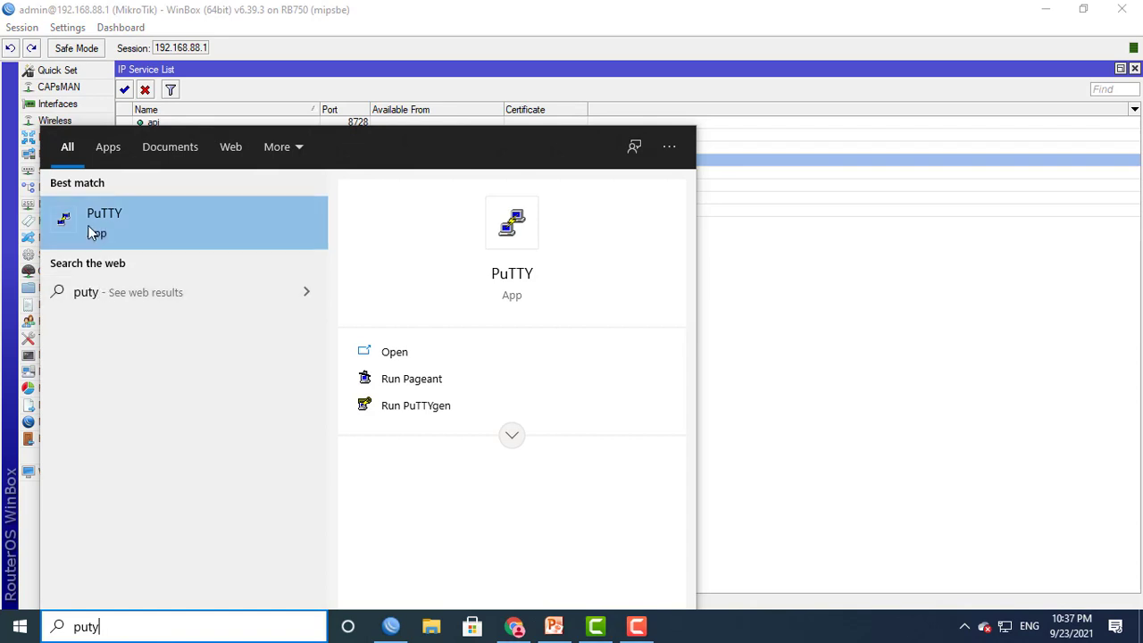
pyautogui.click(85, 229)
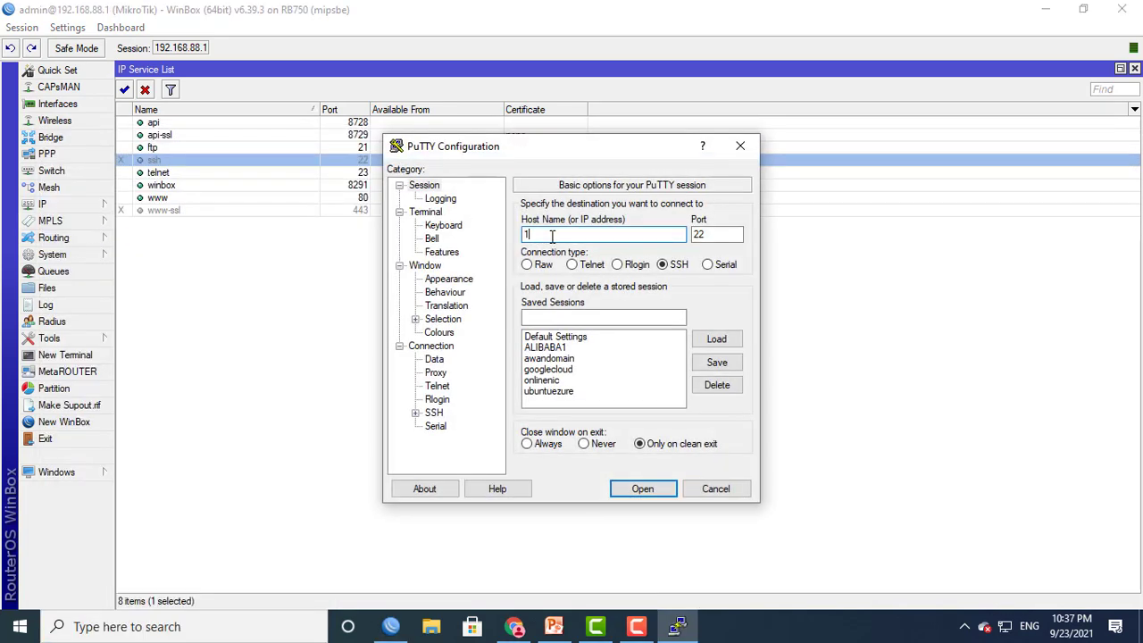
pyautogui.write('192.168.88.1')
pyautogui.click(643, 489)
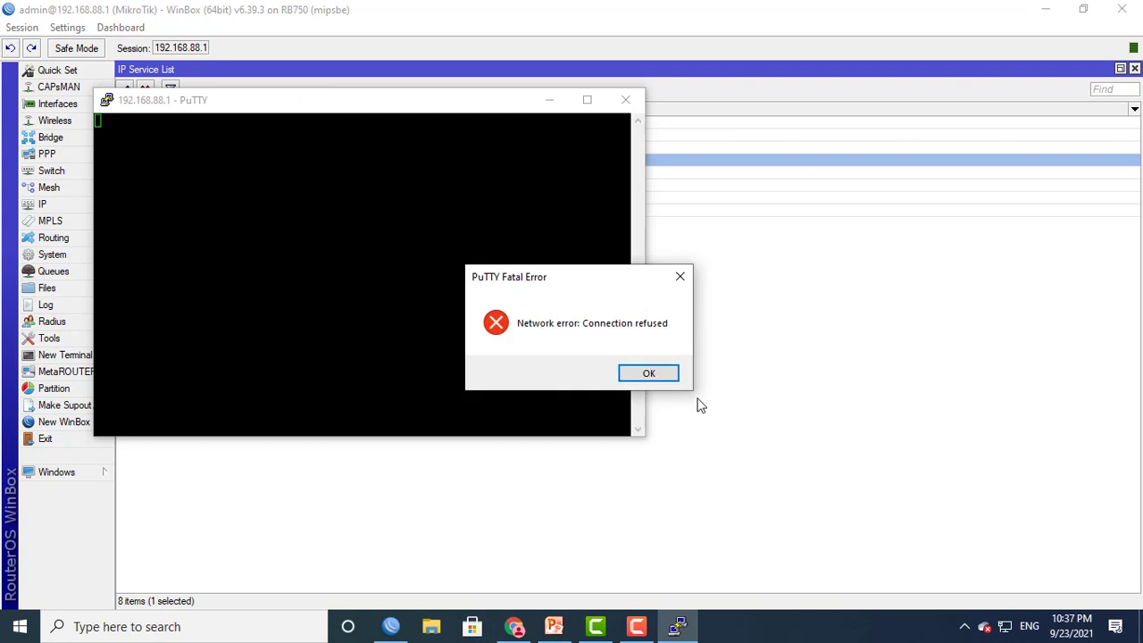
pyautogui.click(659, 384)
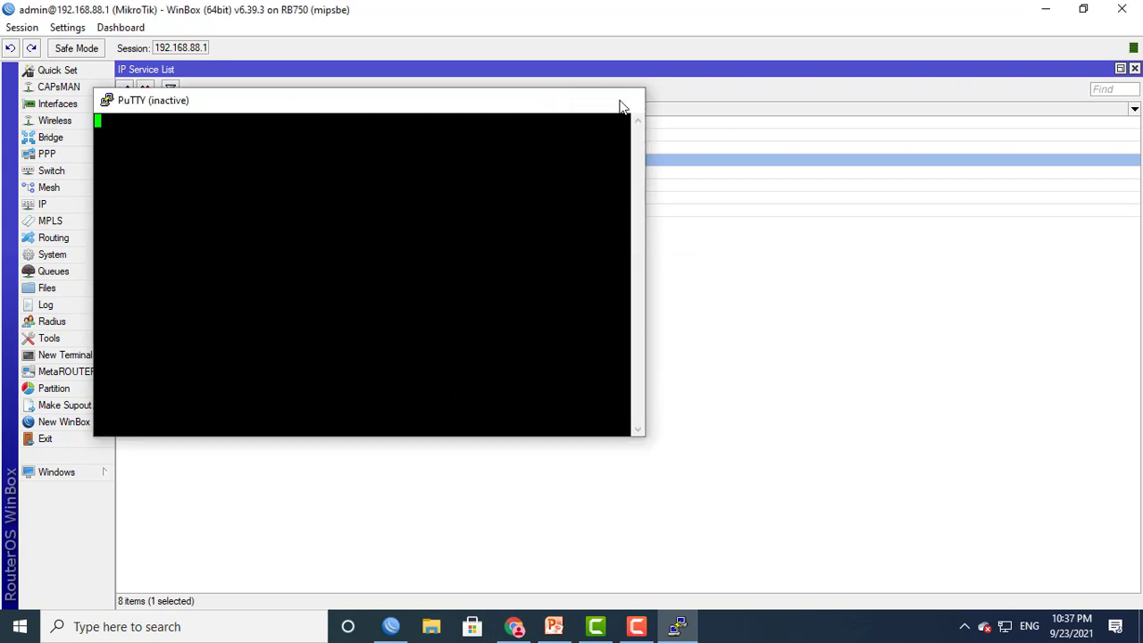
pyautogui.click(625, 99)
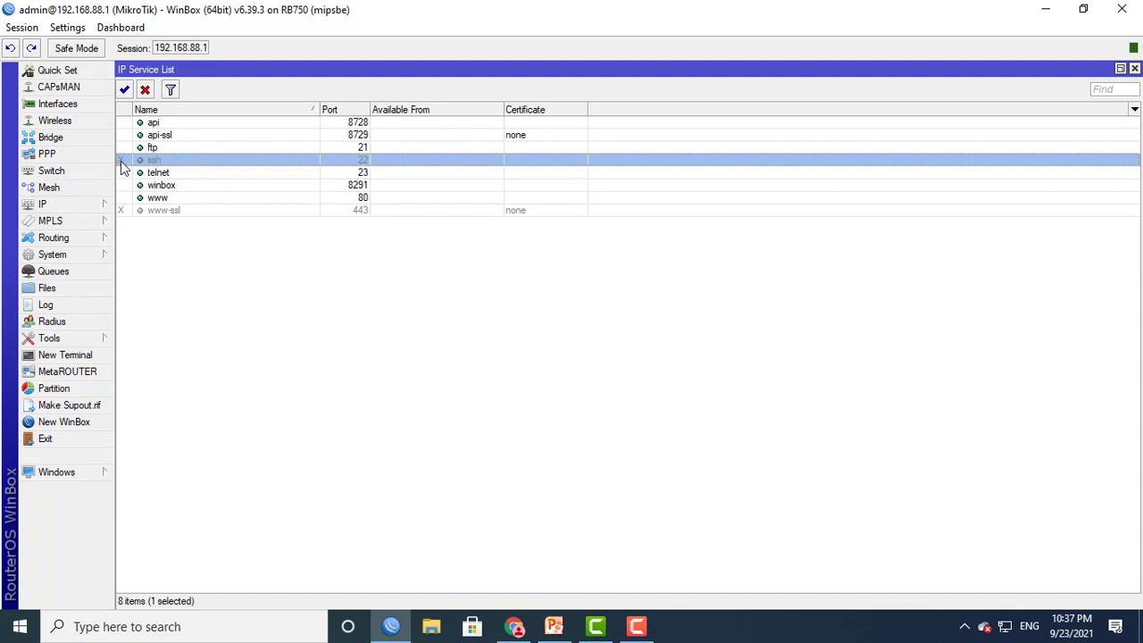
# - Enable the ssh service and set its port to 2212
pyautogui.click(124, 90)
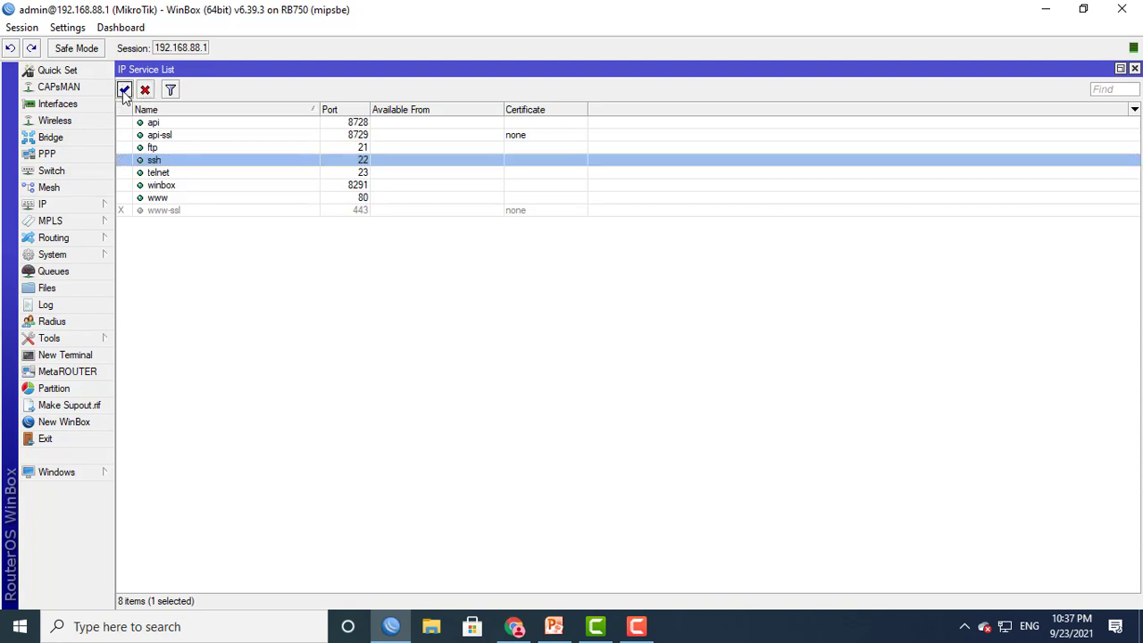
pyautogui.doubleClick(362, 162)
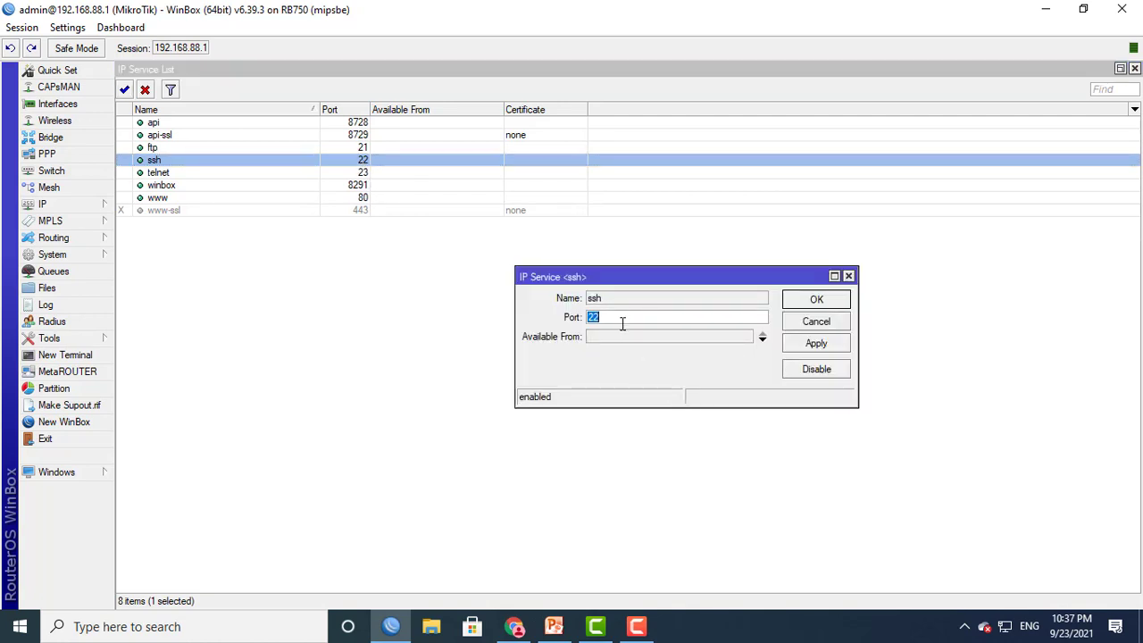
pyautogui.click(589, 319)
pyautogui.moveTo(612, 316); pyautogui.dragTo(559, 320)
pyautogui.click(800, 351)
pyautogui.click(812, 305)
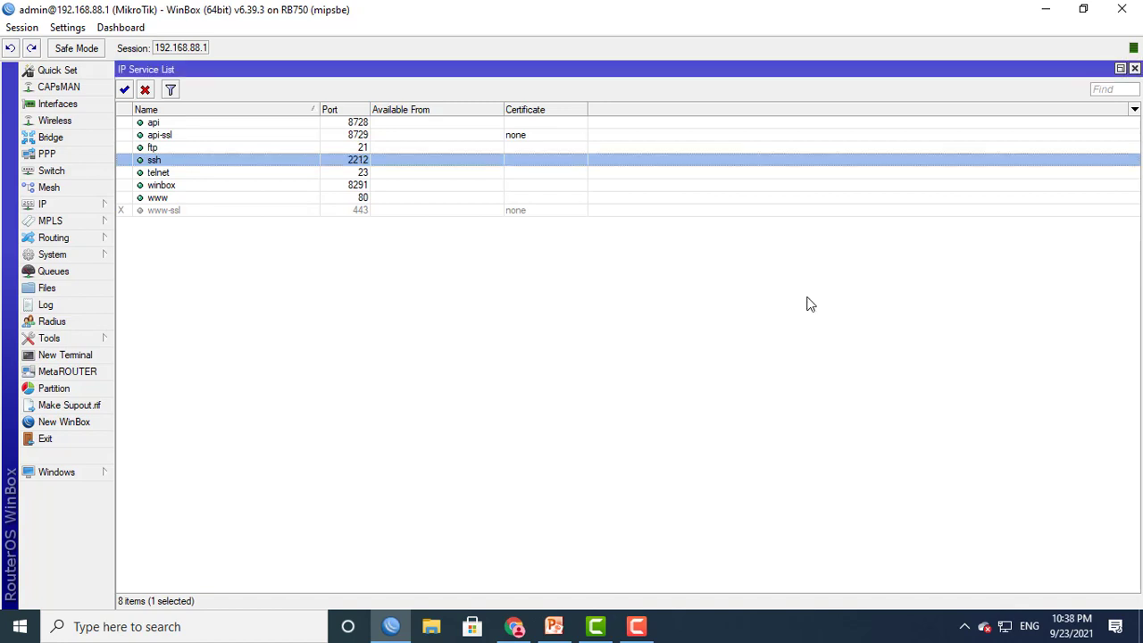
# - Connect PuTTY to 192.168.88.1 over SSH on port 2212, accepting the host key, and close the session at the login prompt
pyautogui.click(265, 637)
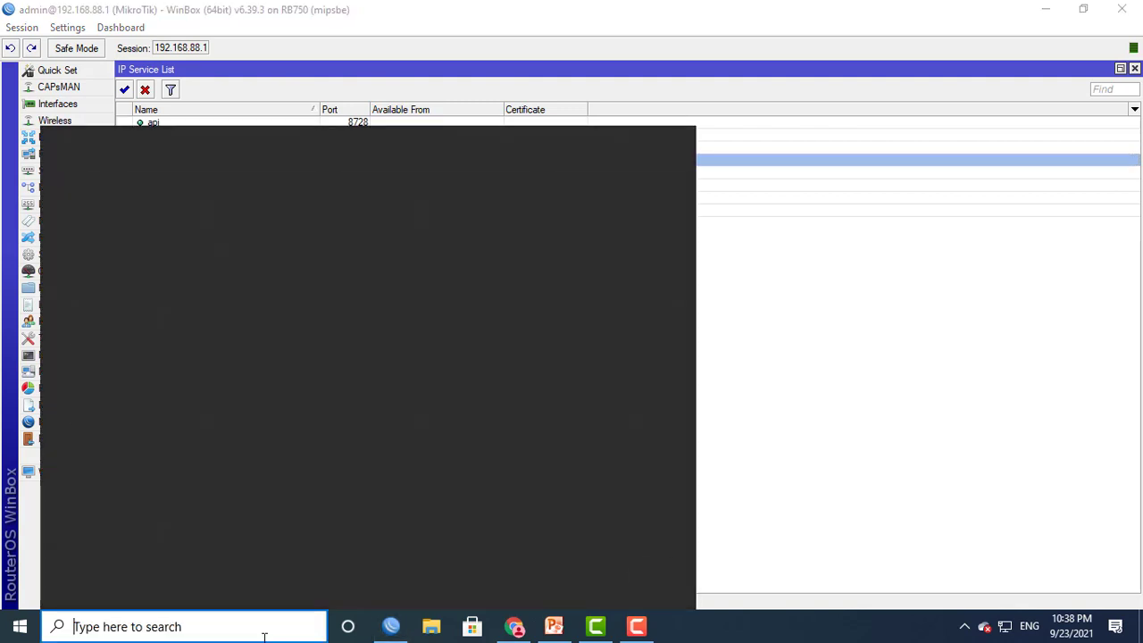
pyautogui.write('puty')
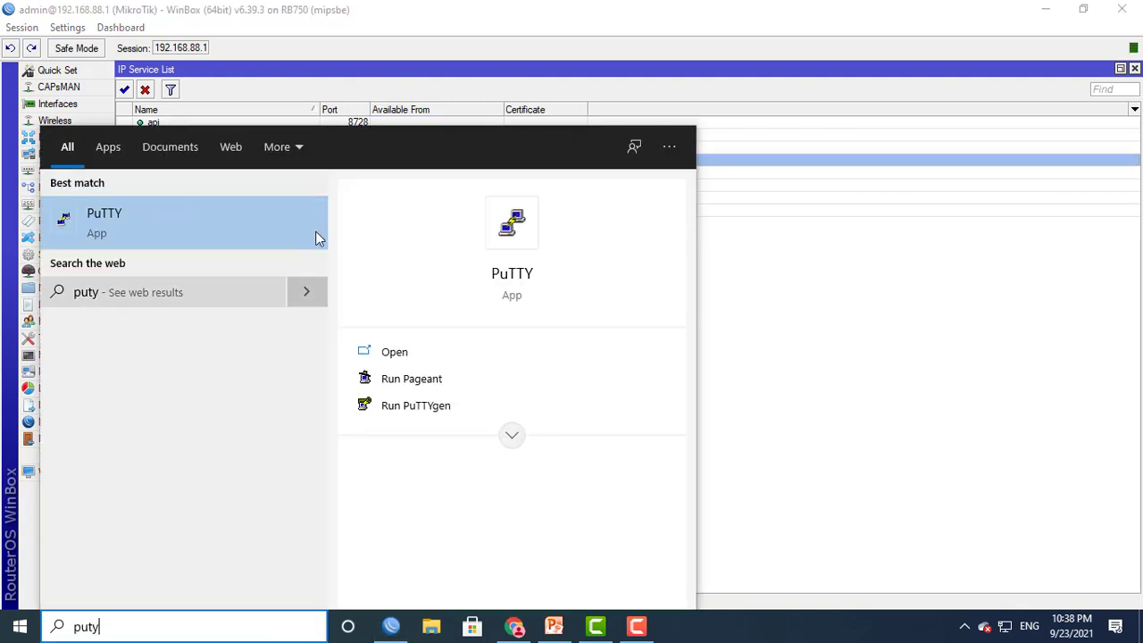
pyautogui.click(211, 226)
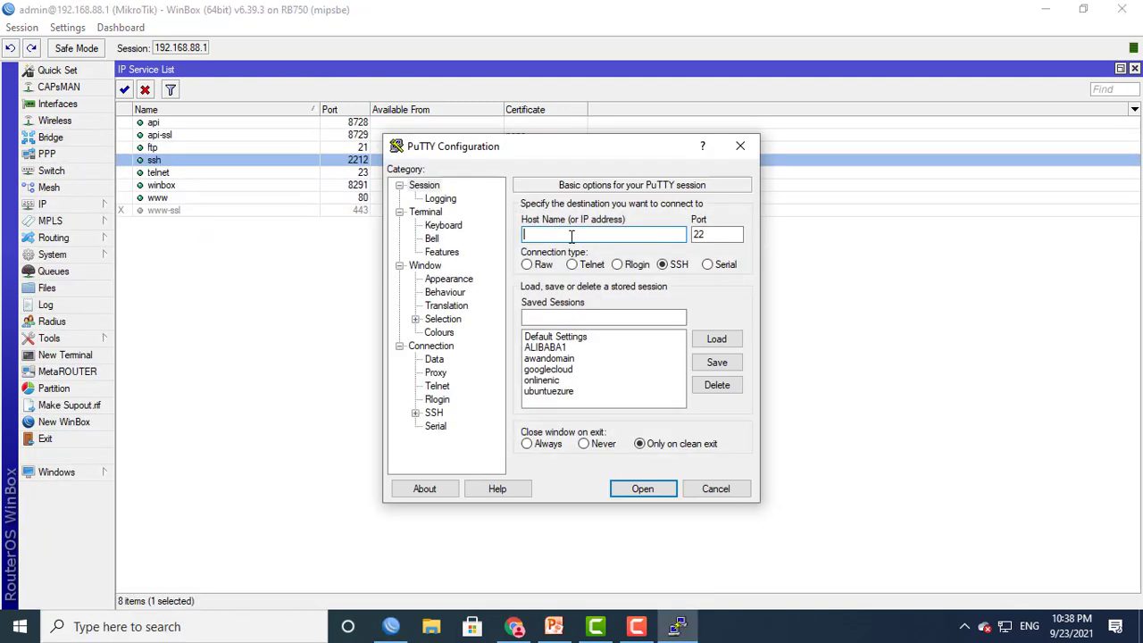
pyautogui.write('192.1')
pyautogui.write('.88.1')
pyautogui.doubleClick(720, 235)
pyautogui.write('2212')
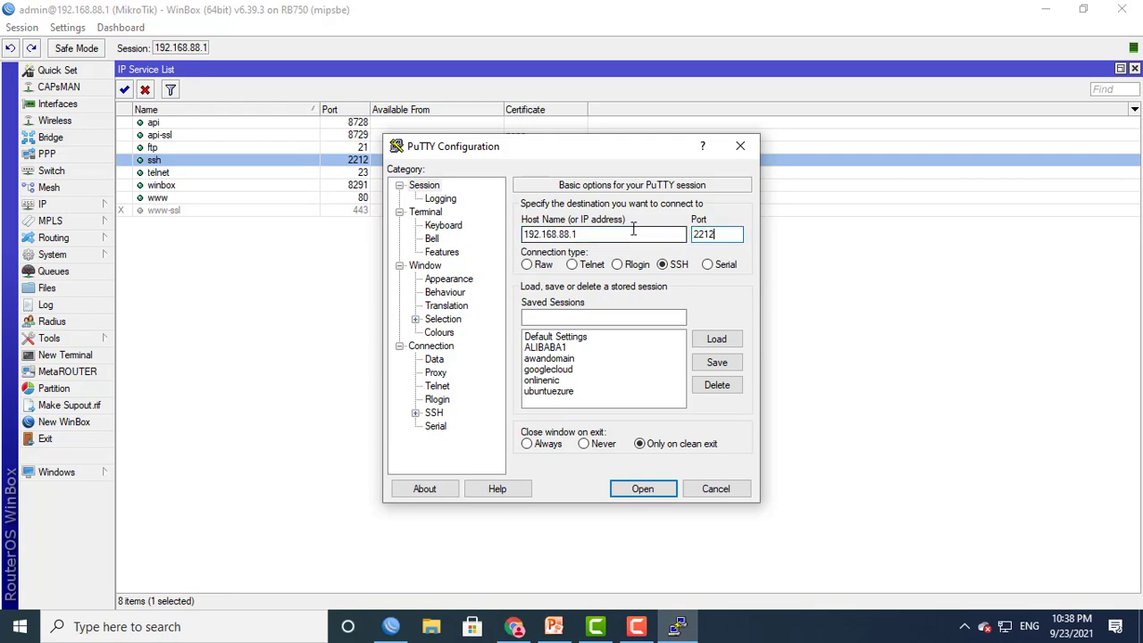
pyautogui.click(657, 491)
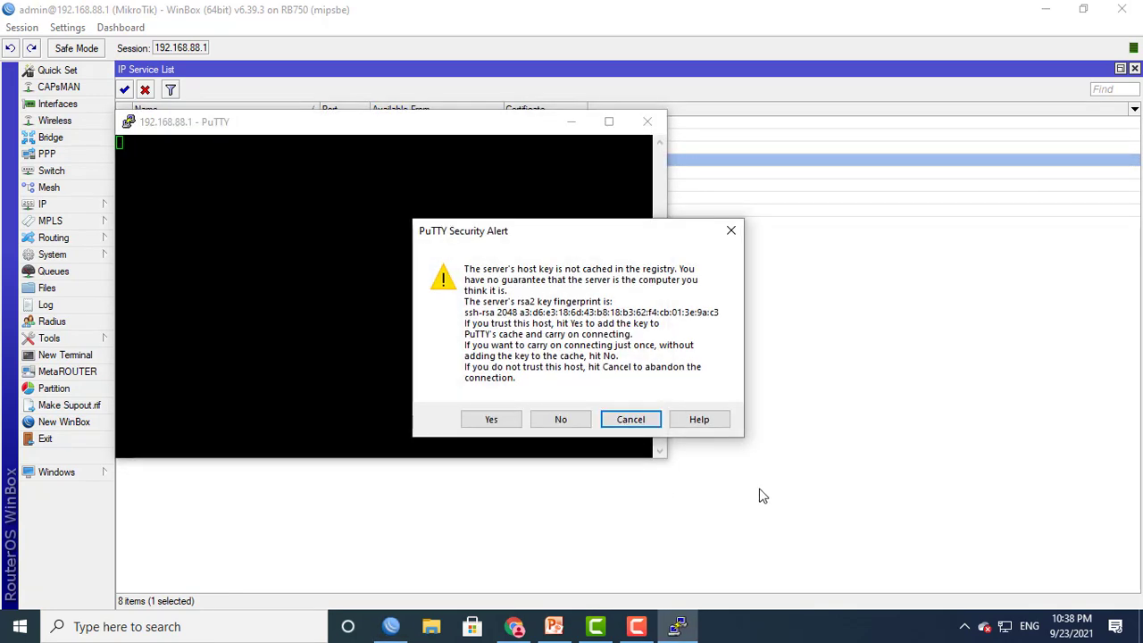
pyautogui.click(490, 420)
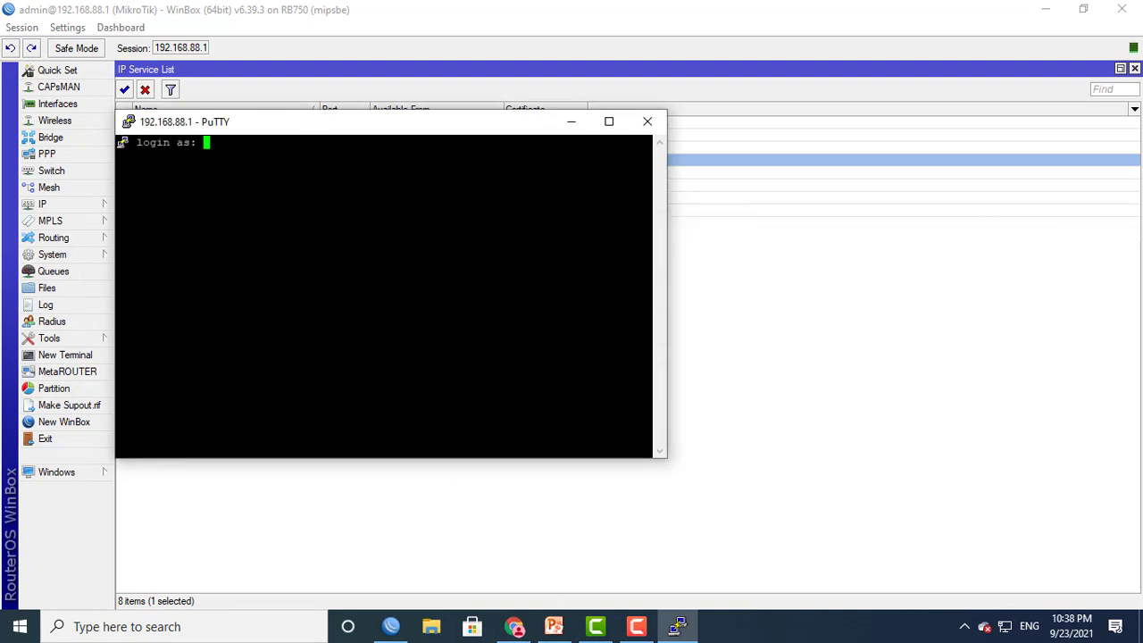
pyautogui.click(648, 122)
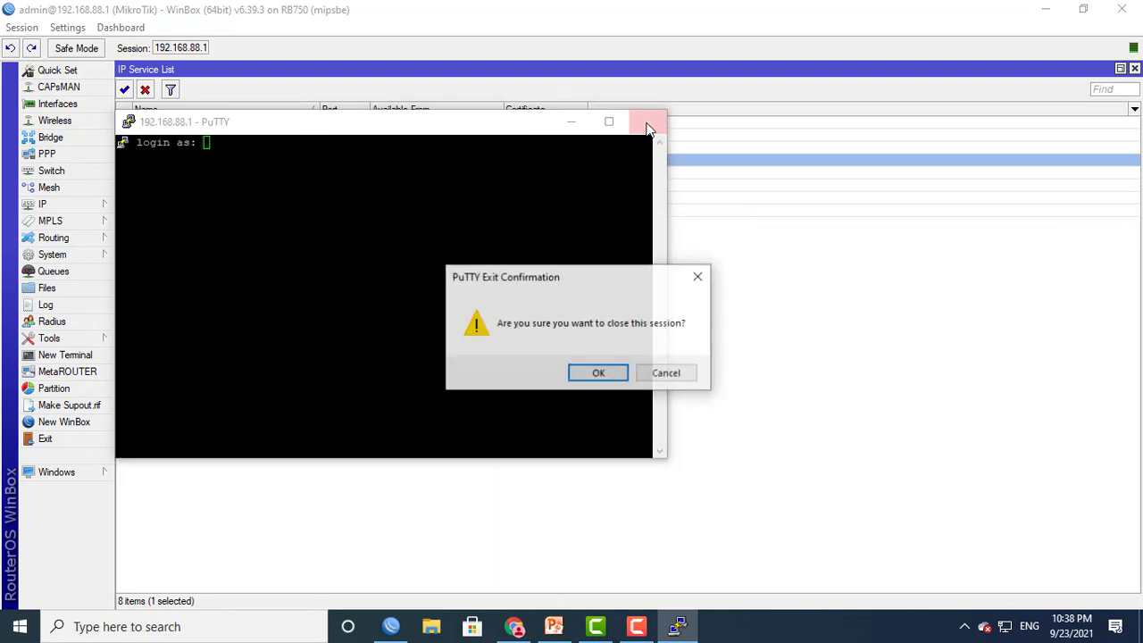
pyautogui.click(596, 378)
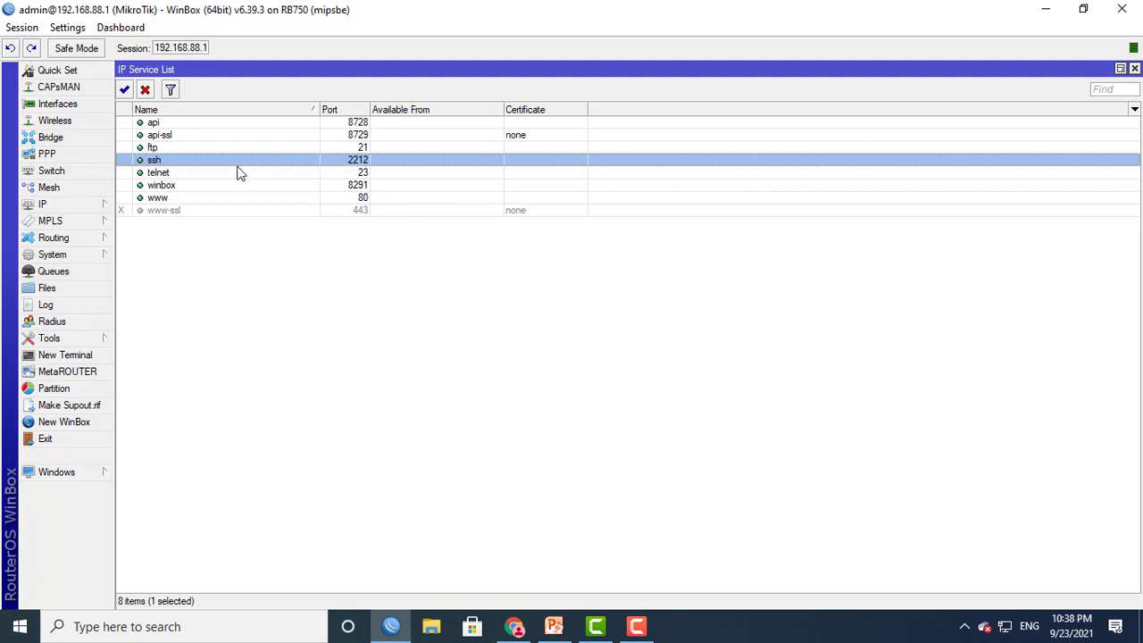
# - Examine the ssh service's Available From address restriction, and close its settings without saving
pyautogui.doubleClick(317, 165)
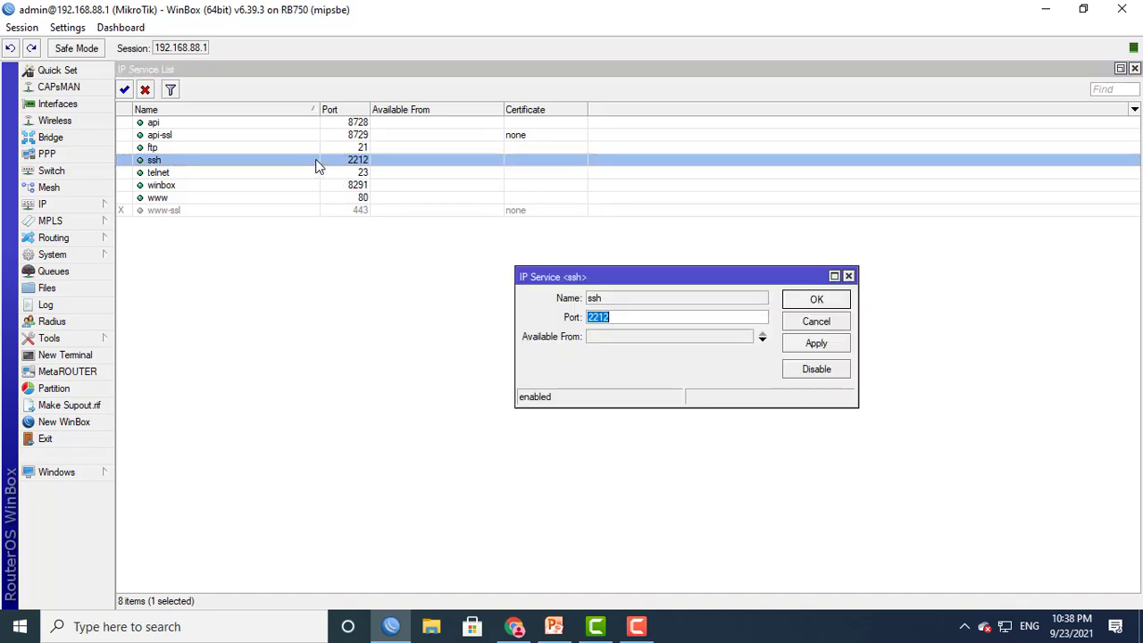
pyautogui.click(763, 340)
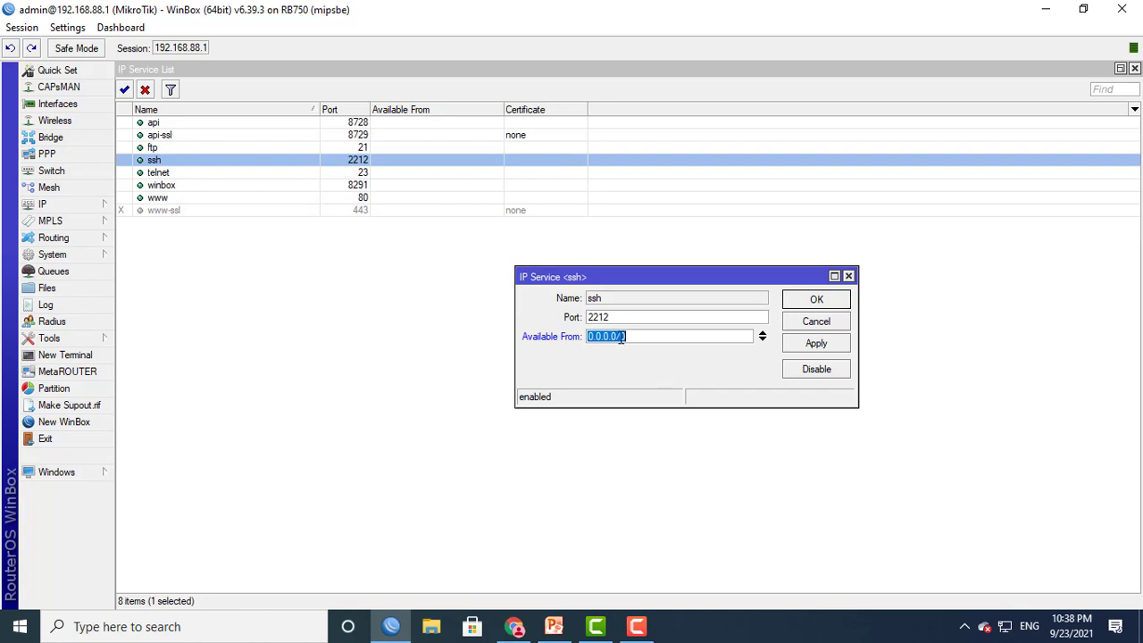
pyautogui.click(595, 336)
pyautogui.moveTo(594, 336); pyautogui.dragTo(630, 337)
pyautogui.click(586, 336)
pyautogui.click(848, 276)
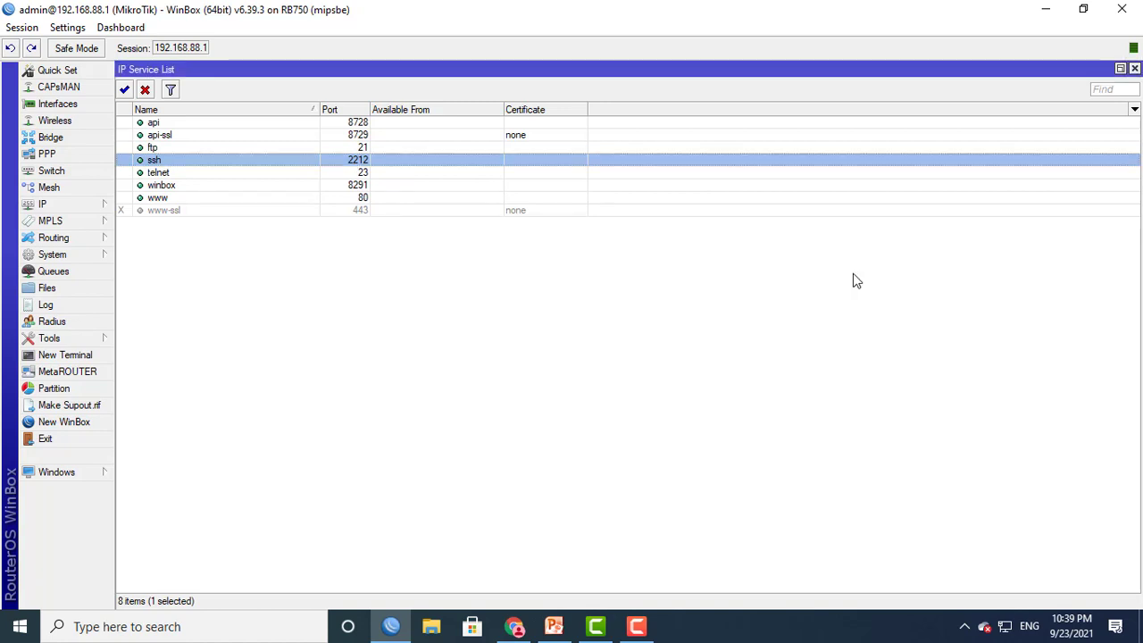
pyautogui.click(214, 147)
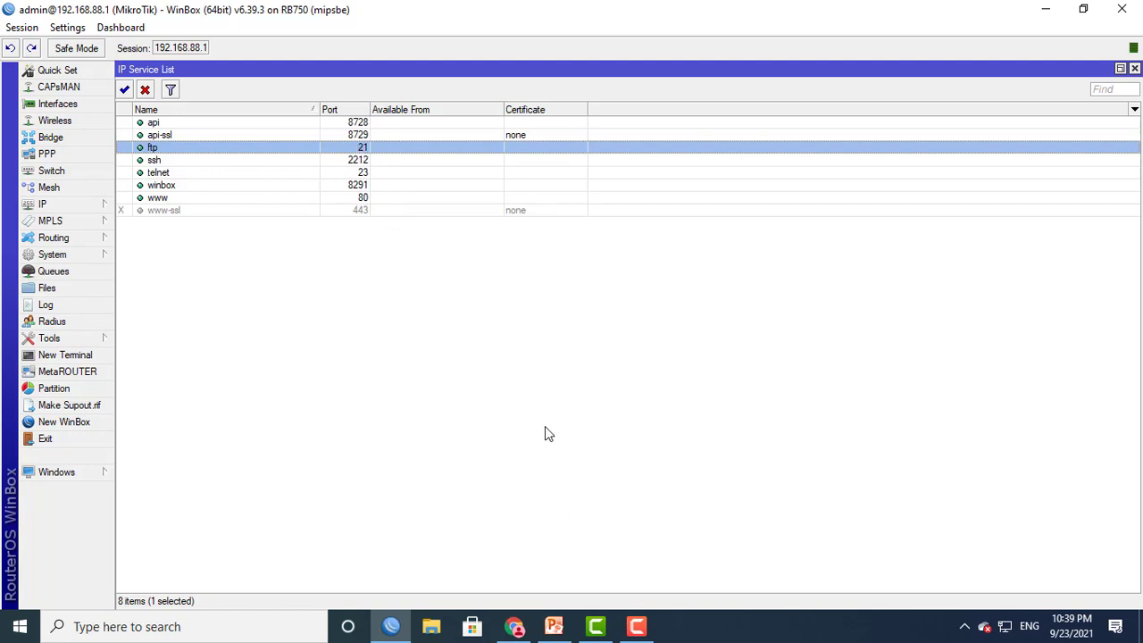
pyautogui.click(763, 634)
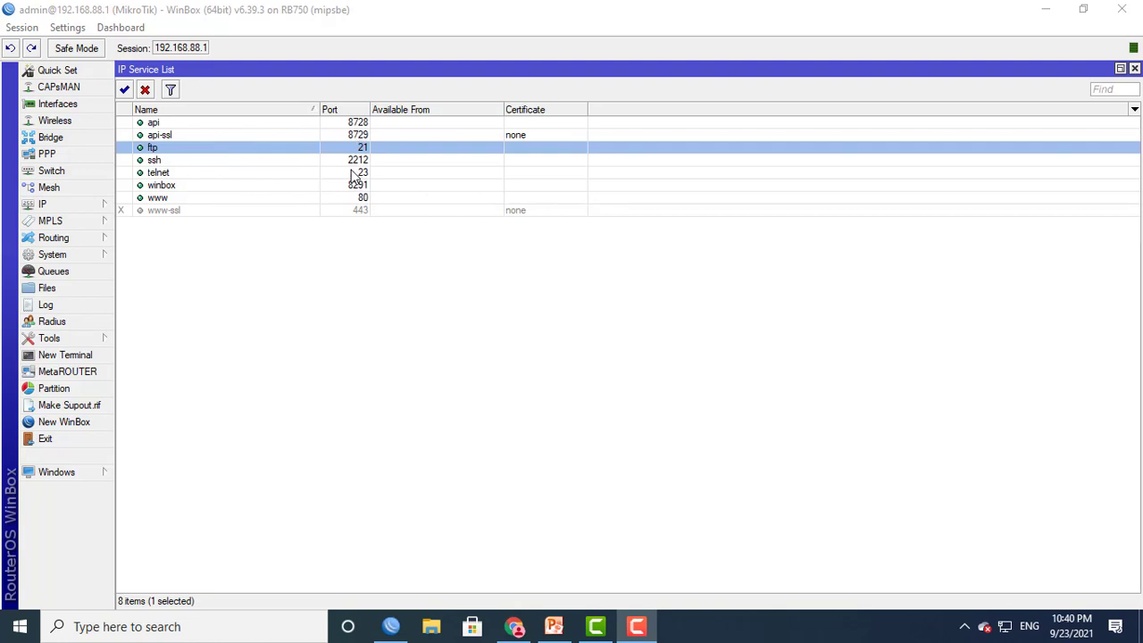
pyautogui.click(79, 215)
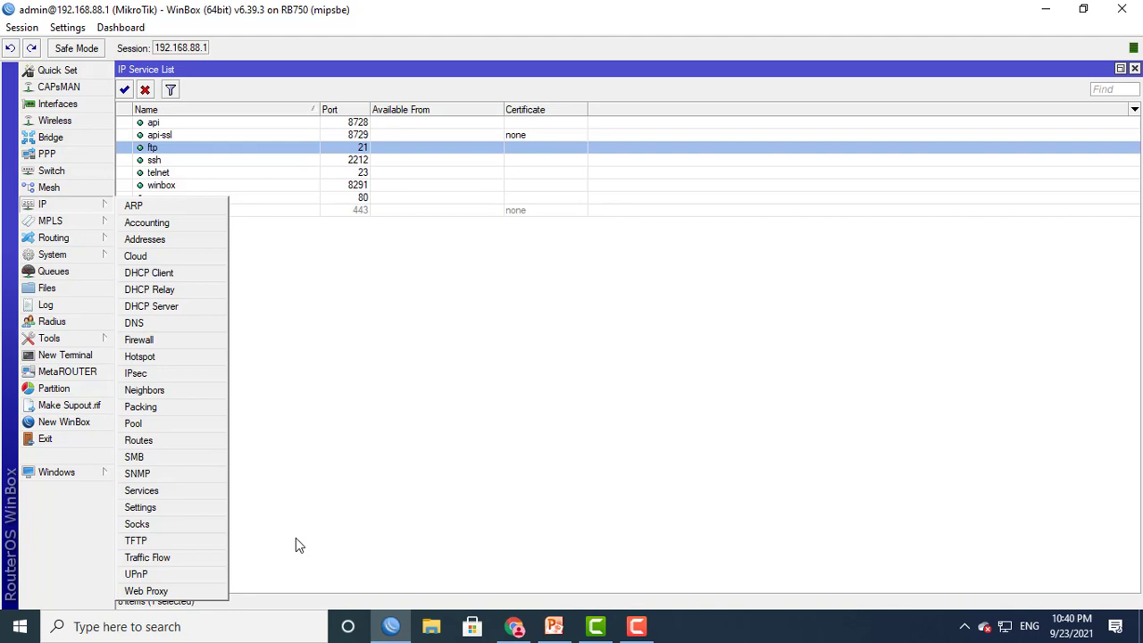
pyautogui.click(157, 493)
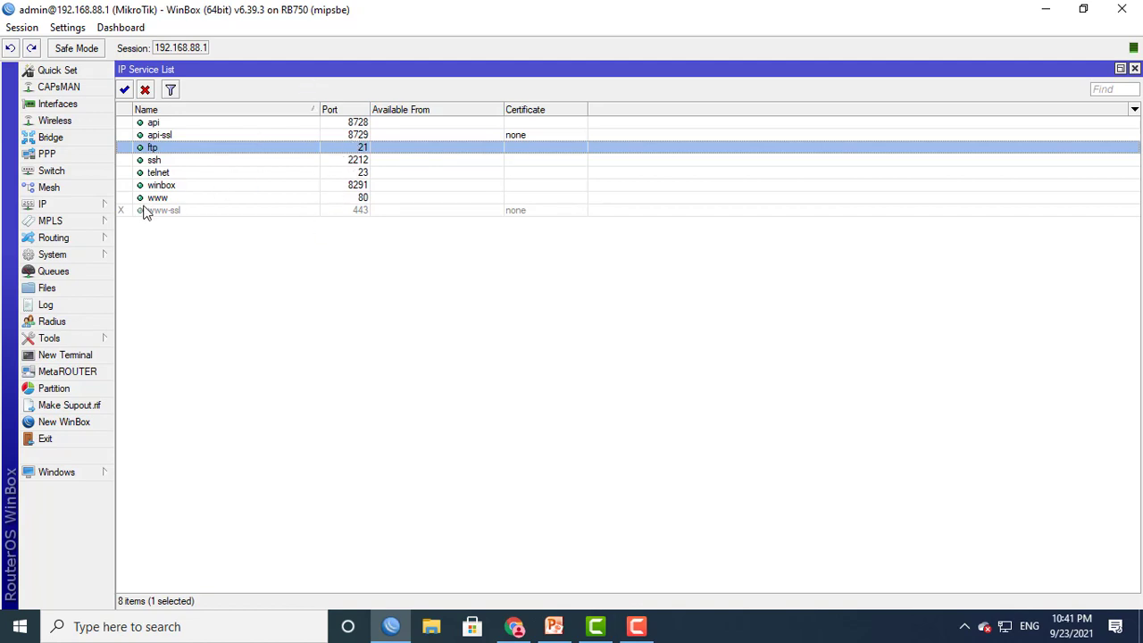
# - Open the firewall filter rules and examine the drop rule on the output chain
pyautogui.click(88, 213)
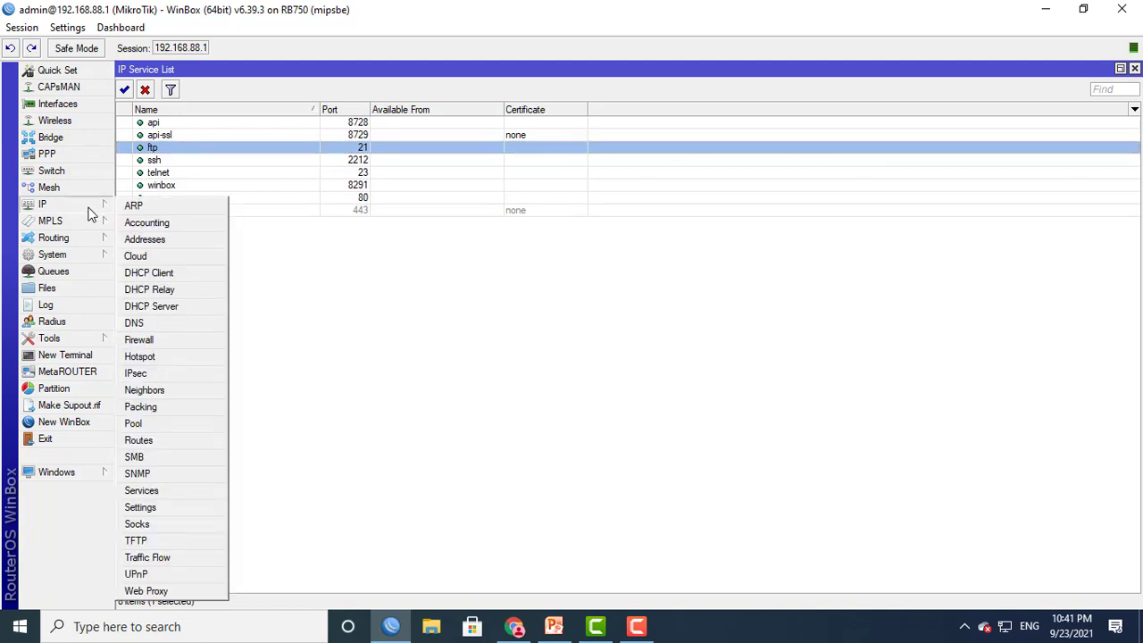
pyautogui.click(143, 340)
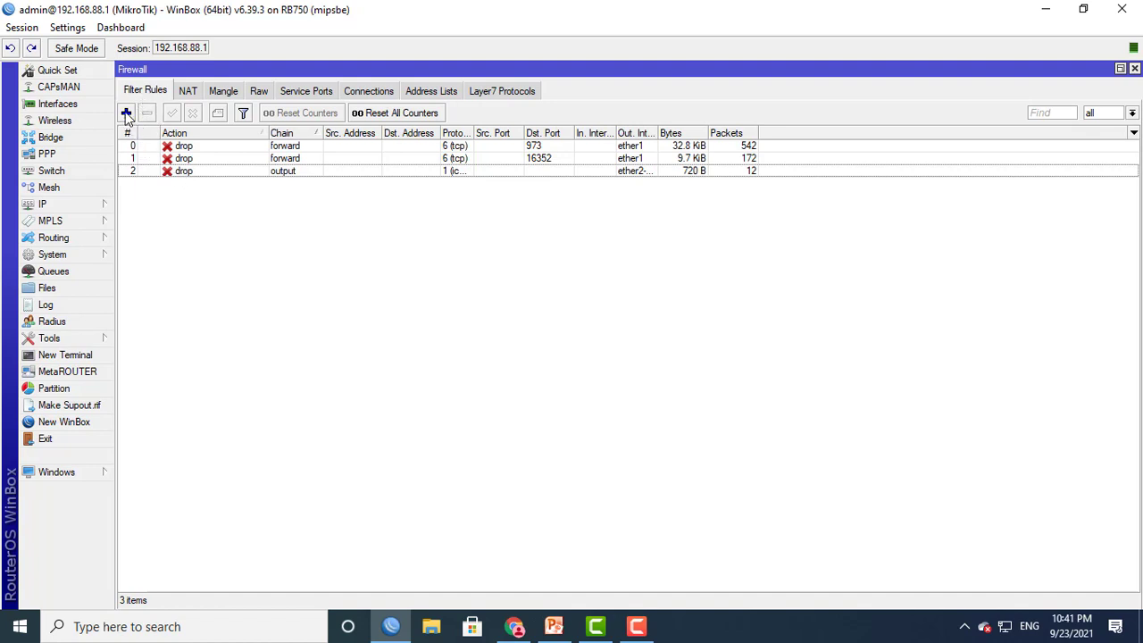
pyautogui.doubleClick(176, 171)
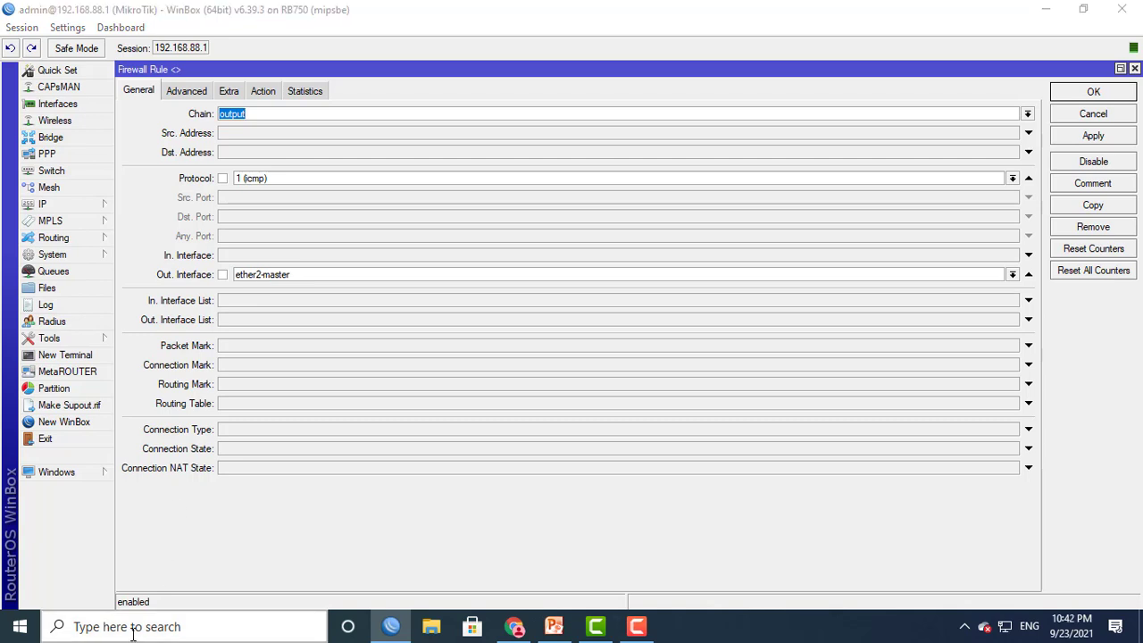
# - Ping 192.168.88.1 from a Command Prompt window to test the active ICMP drop rule, and close the window
pyautogui.click(132, 628)
pyautogui.write('cmd')
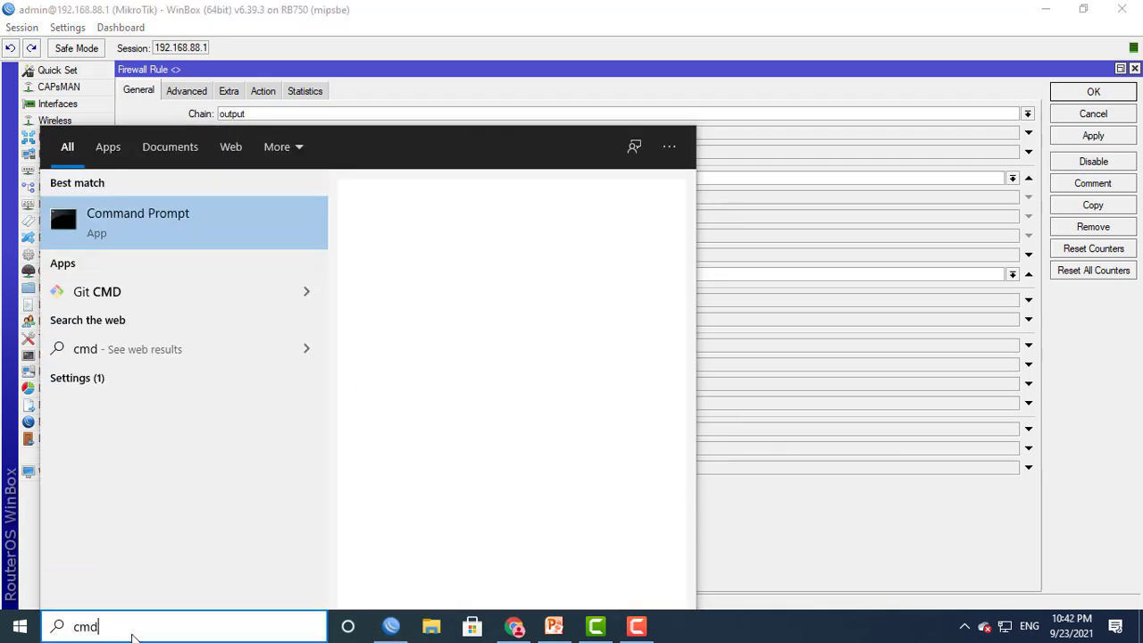
pyautogui.click(131, 222)
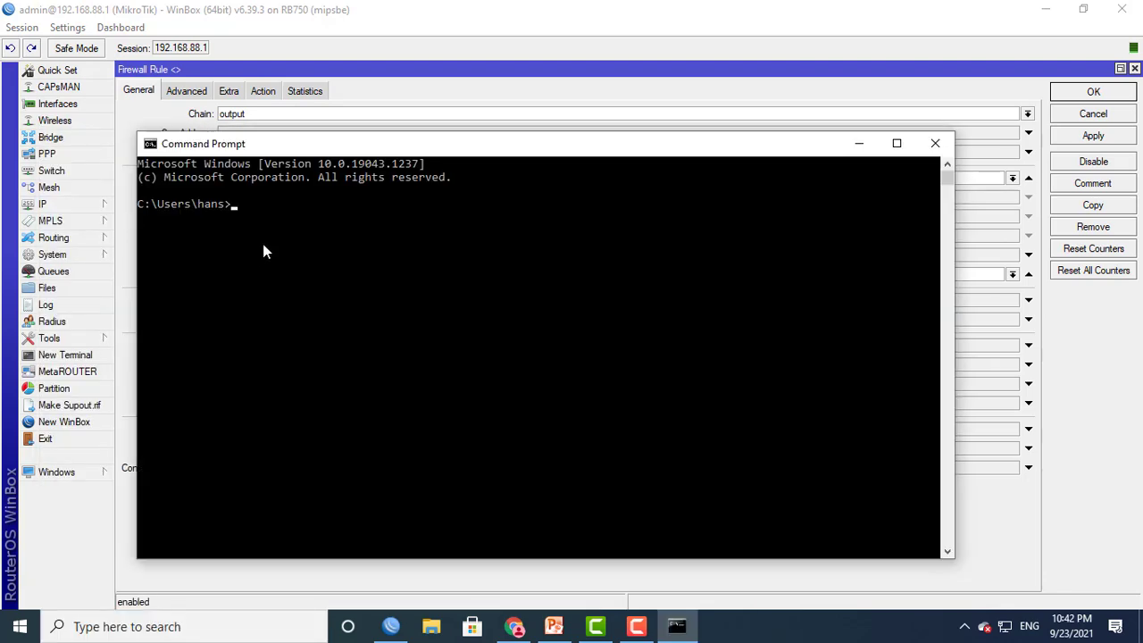
pyautogui.moveTo(257, 157); pyautogui.dragTo(298, 316)
pyautogui.click(305, 366)
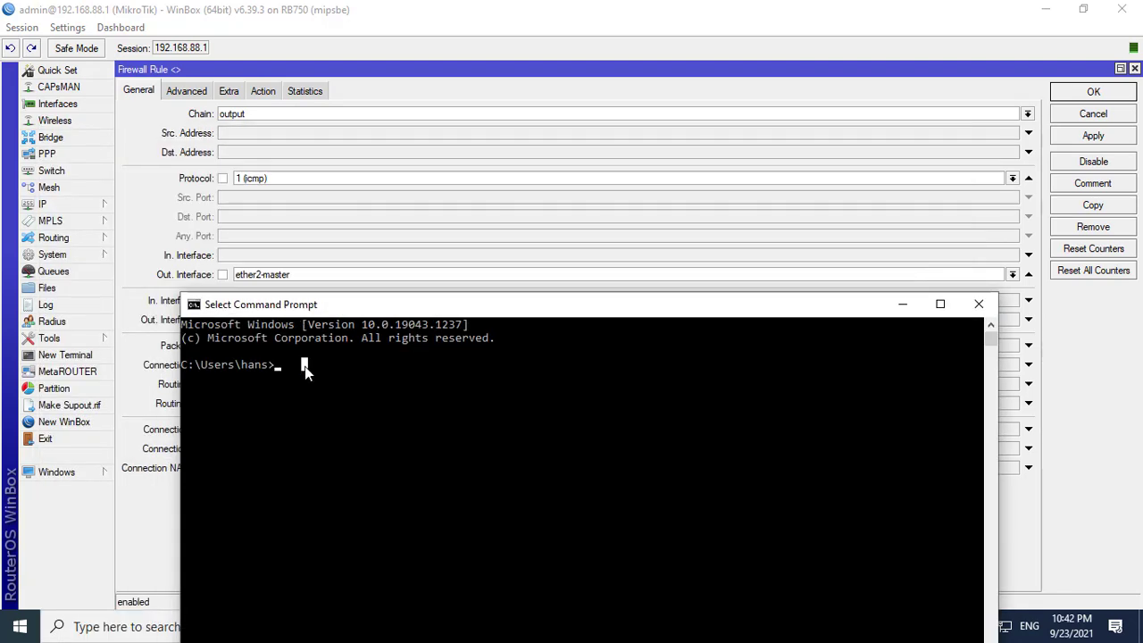
pyautogui.write('ping 192')
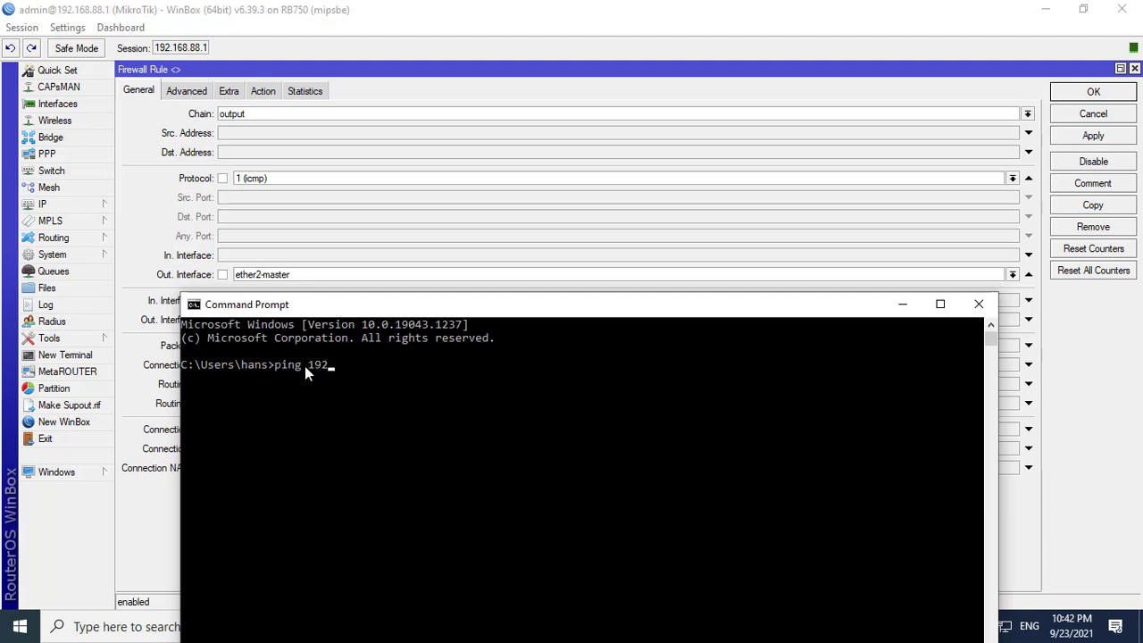
pyautogui.write('.168.88.1')
pyautogui.press('Return')
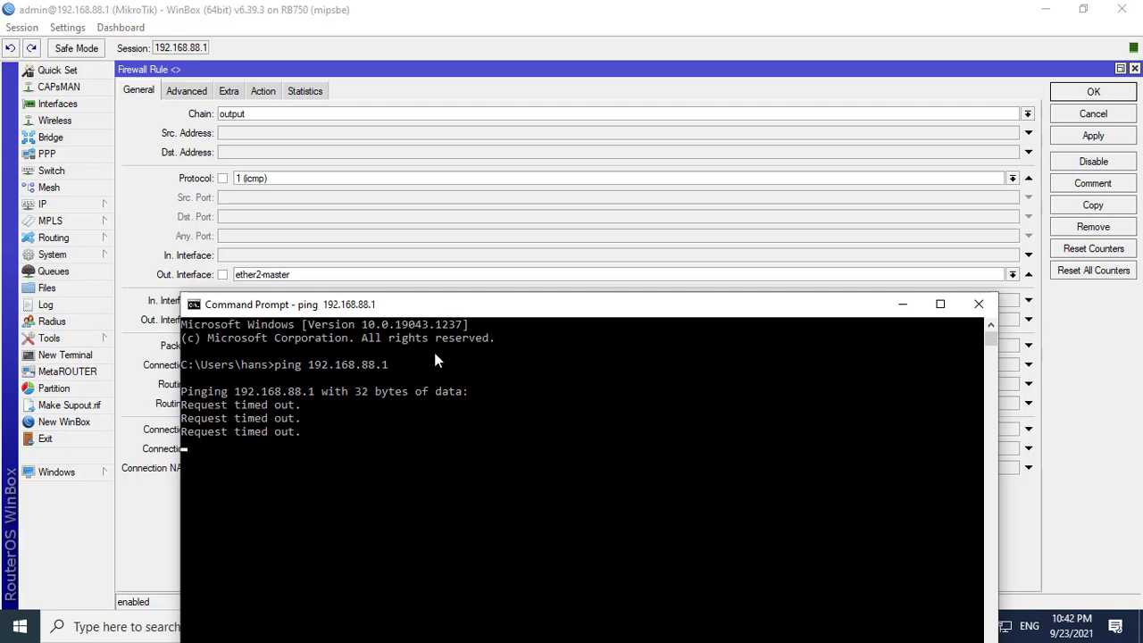
pyautogui.click(971, 309)
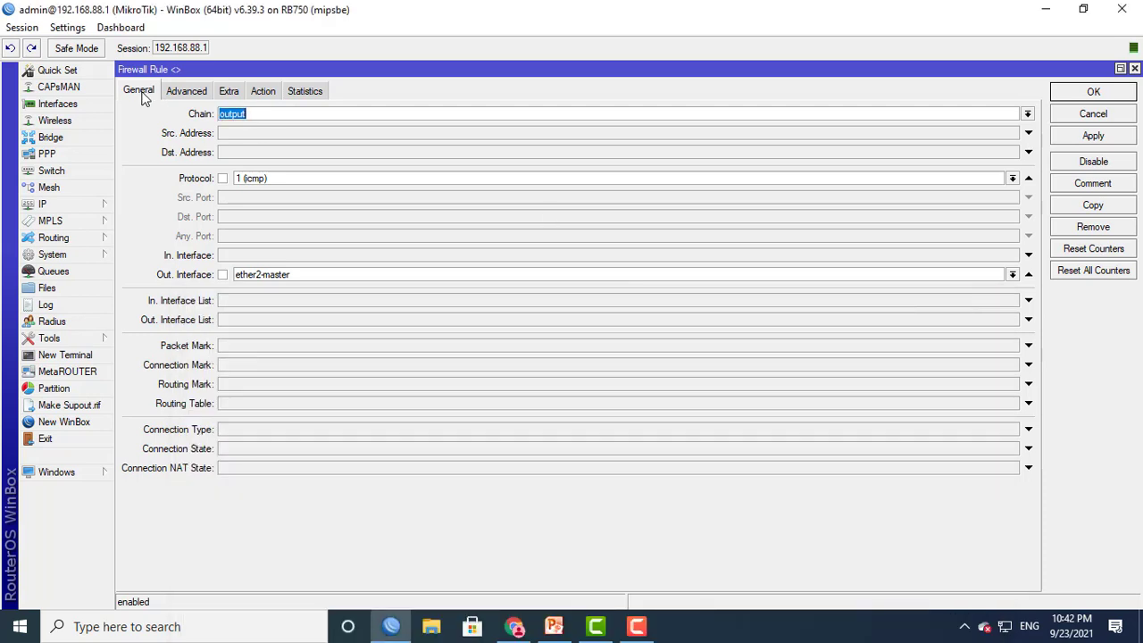
# - Close the output-chain ICMP rule without saving and disable it in the filter rules
pyautogui.click(1075, 117)
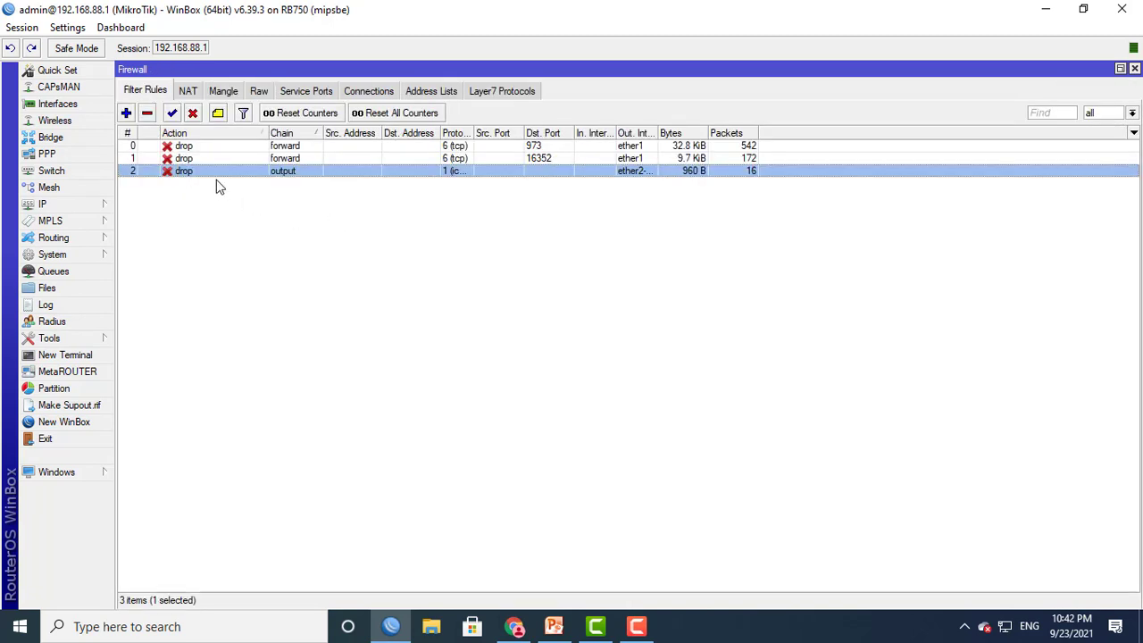
pyautogui.click(191, 116)
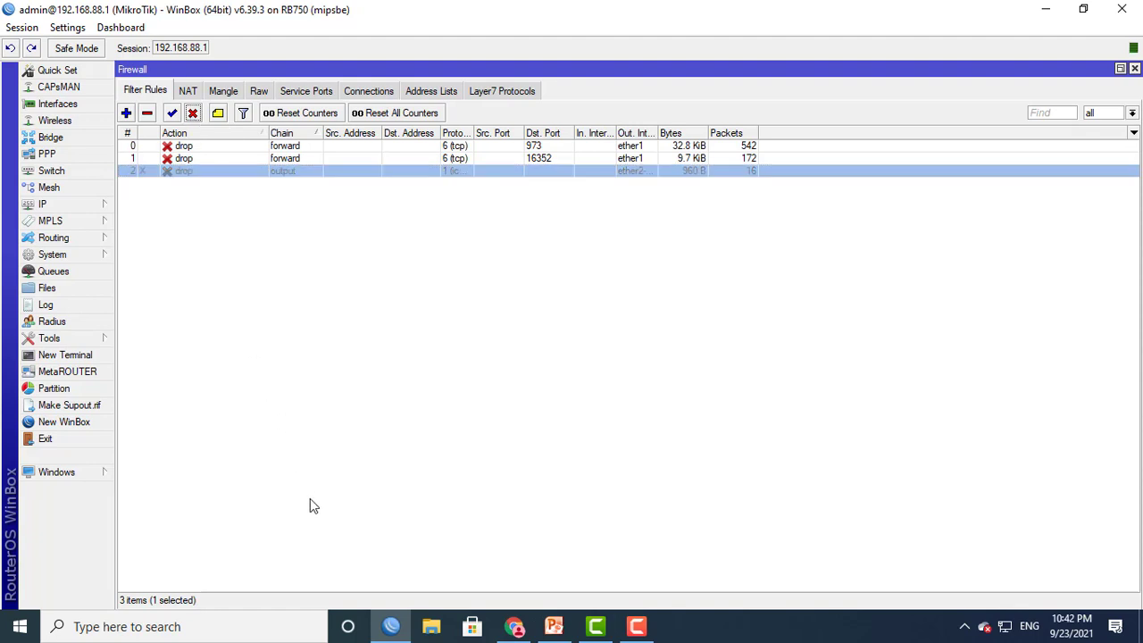
pyautogui.press('F10')
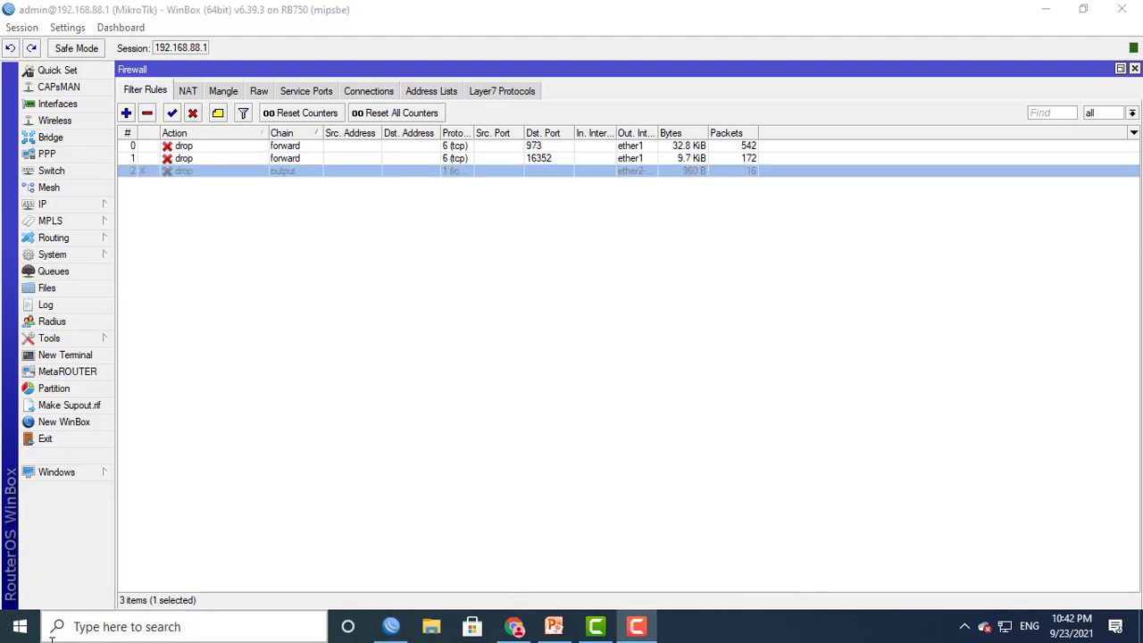
# - Ping 192.168.88.1 from a new Command Prompt window with the ICMP drop rule disabled, and move the window off the rule list
pyautogui.click(85, 627)
pyautogui.write('cmd')
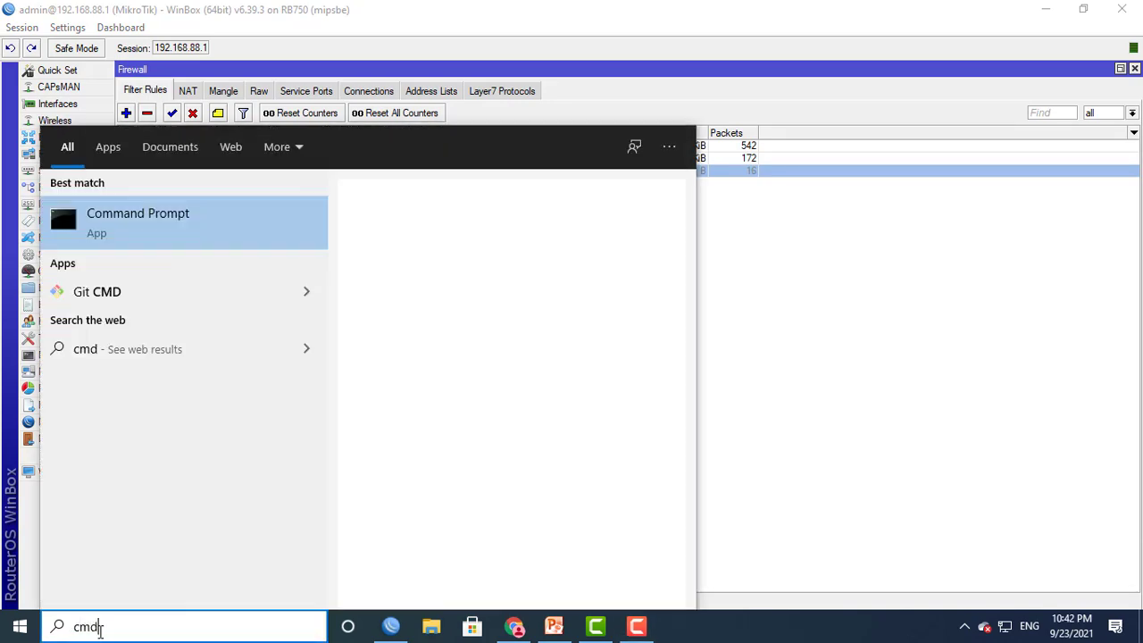
pyautogui.press('Return')
pyautogui.write('ping ')
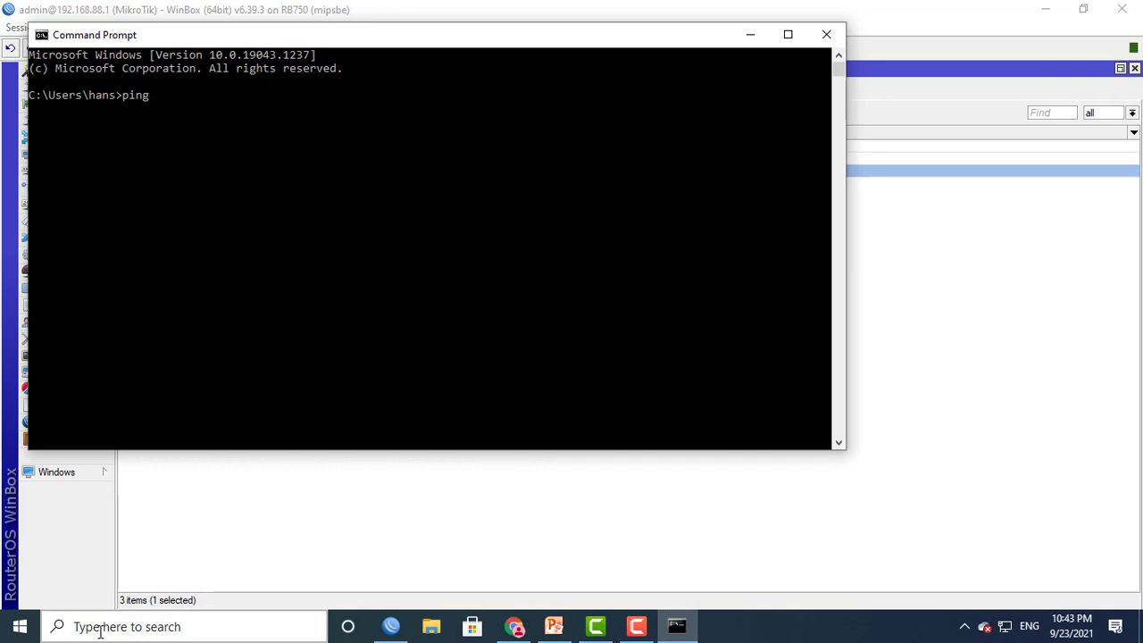
pyautogui.write('192.168.88.1')
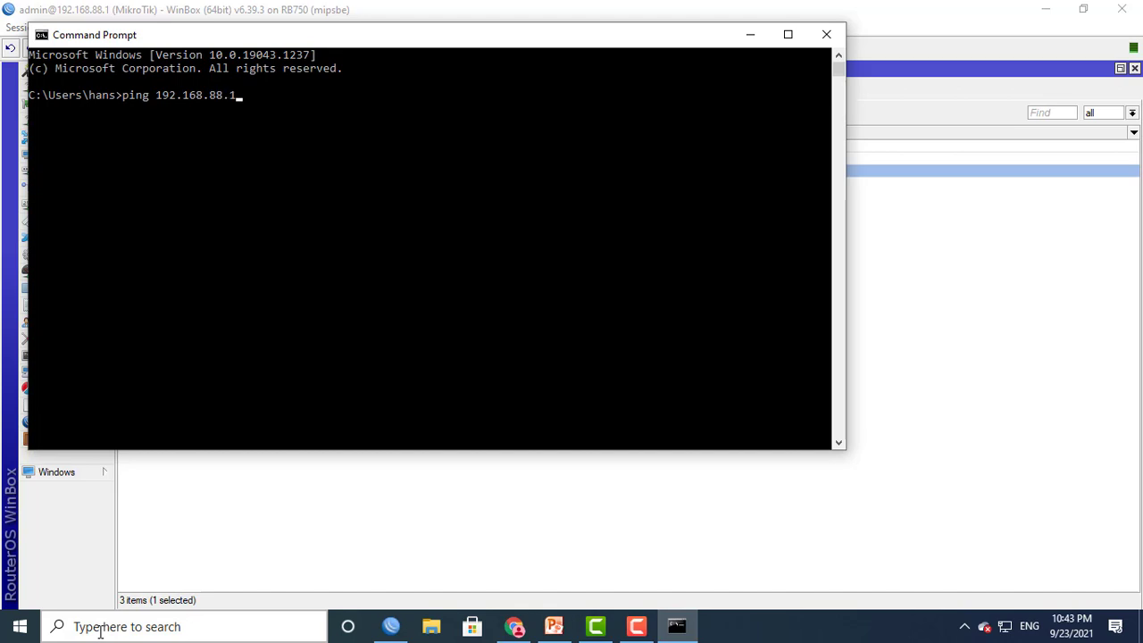
pyautogui.press('Return')
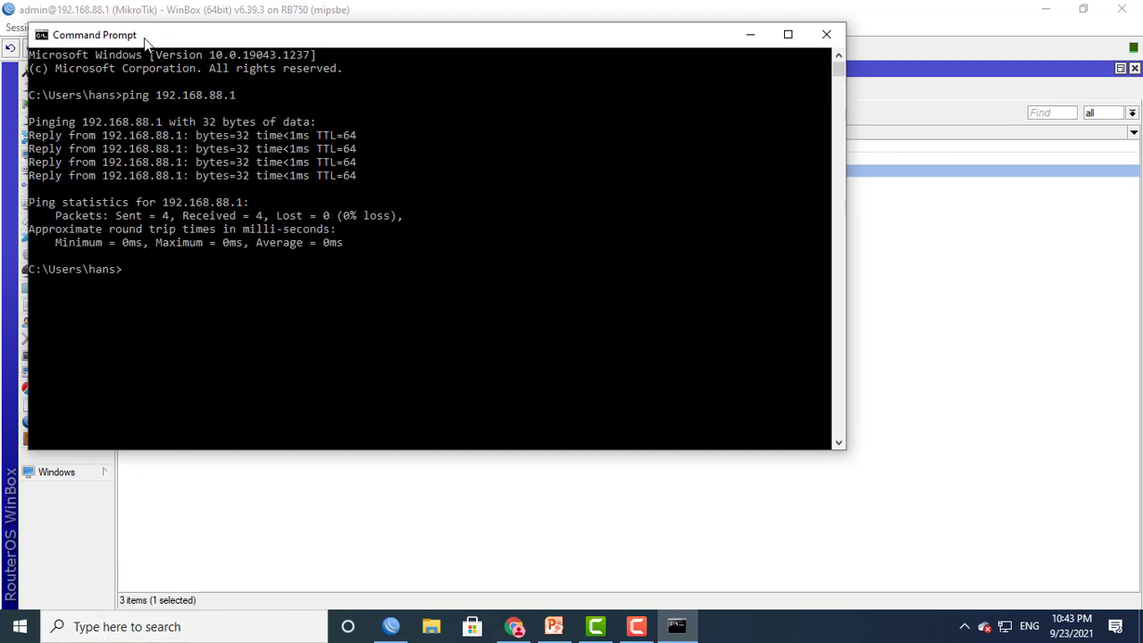
pyautogui.moveTo(141, 38); pyautogui.dragTo(296, 259)
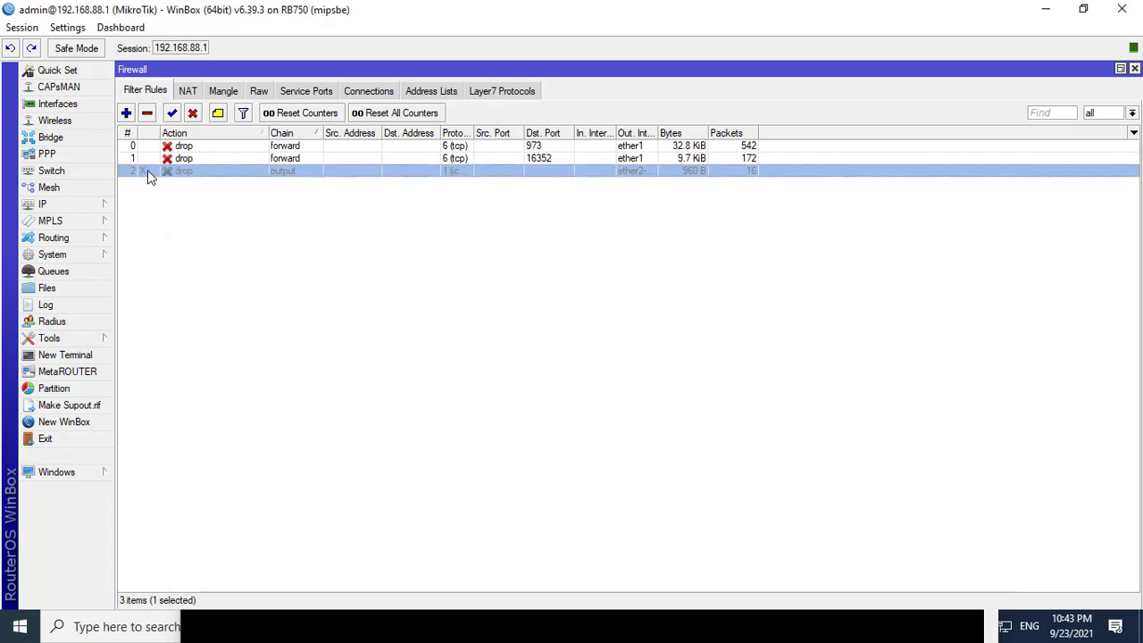
# - Enable the output-chain ICMP drop rule, review its general and action settings, and confirm the rule
pyautogui.click(147, 171)
pyautogui.click(170, 115)
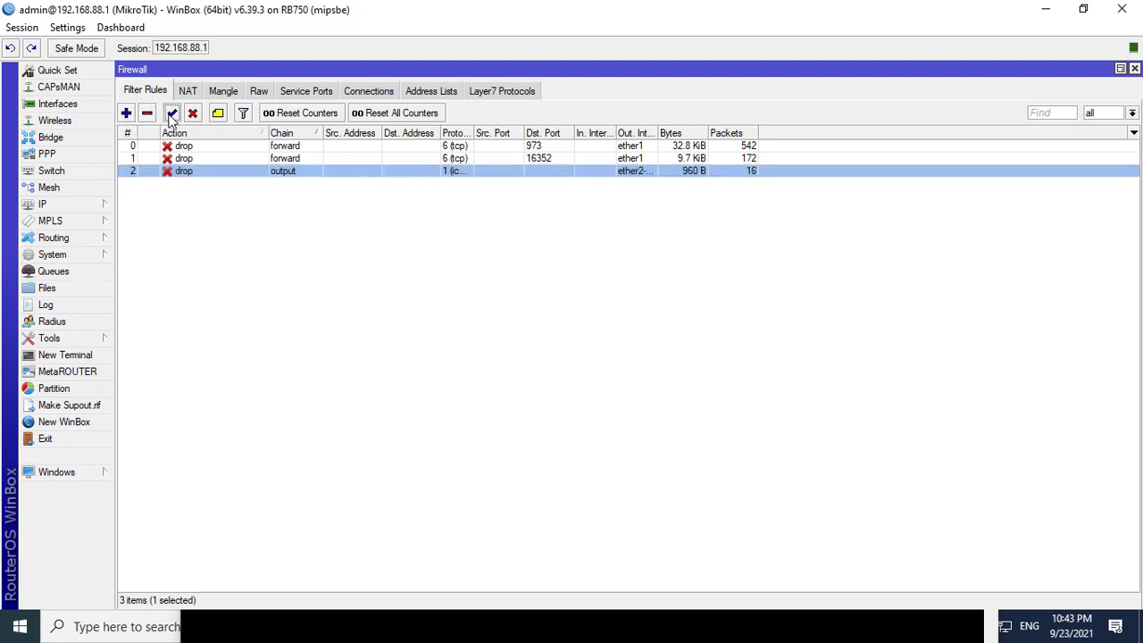
pyautogui.doubleClick(168, 171)
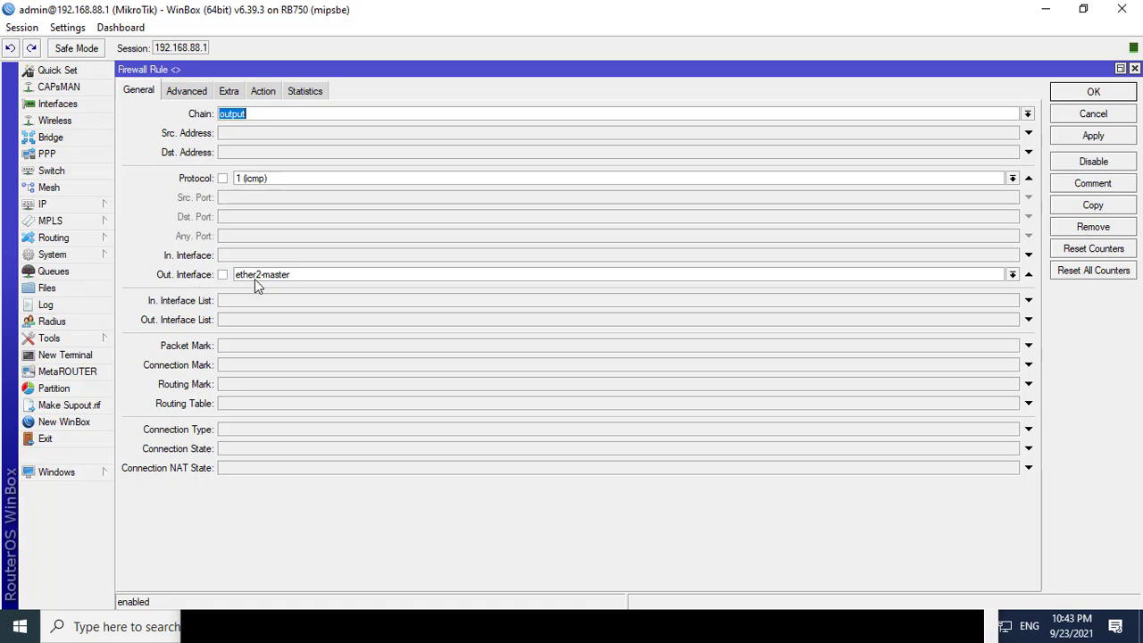
pyautogui.click(264, 91)
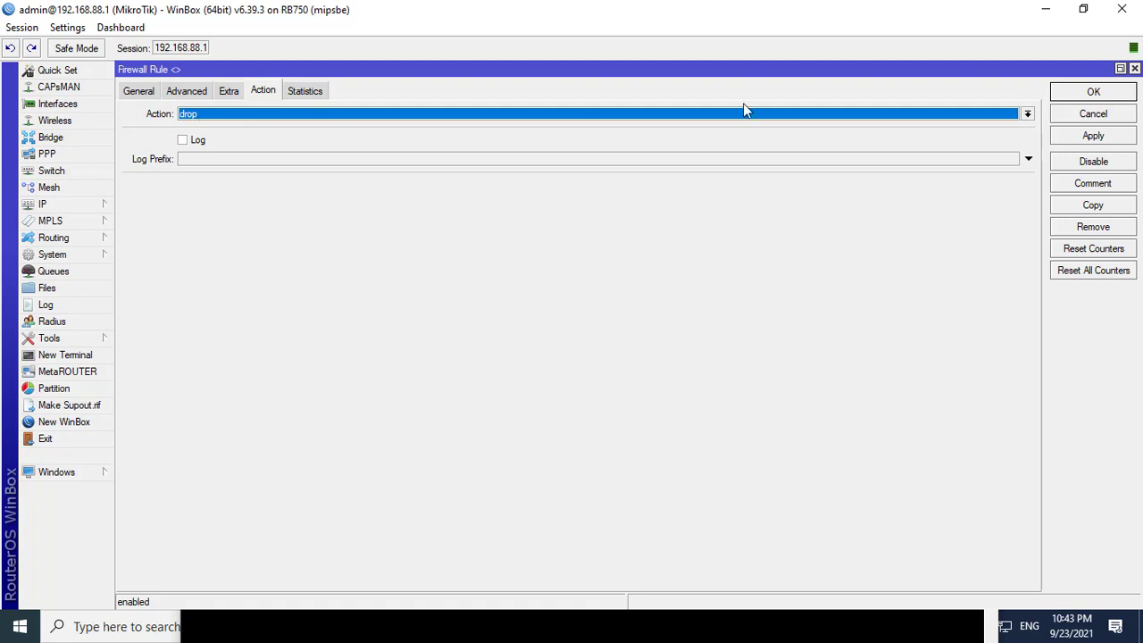
pyautogui.click(1087, 98)
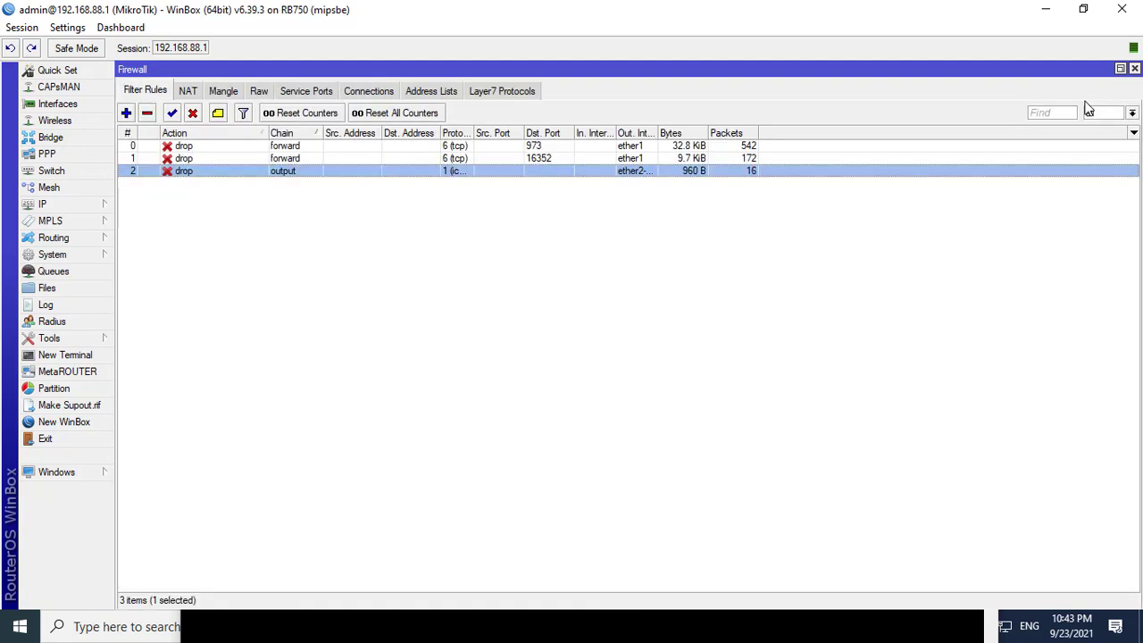